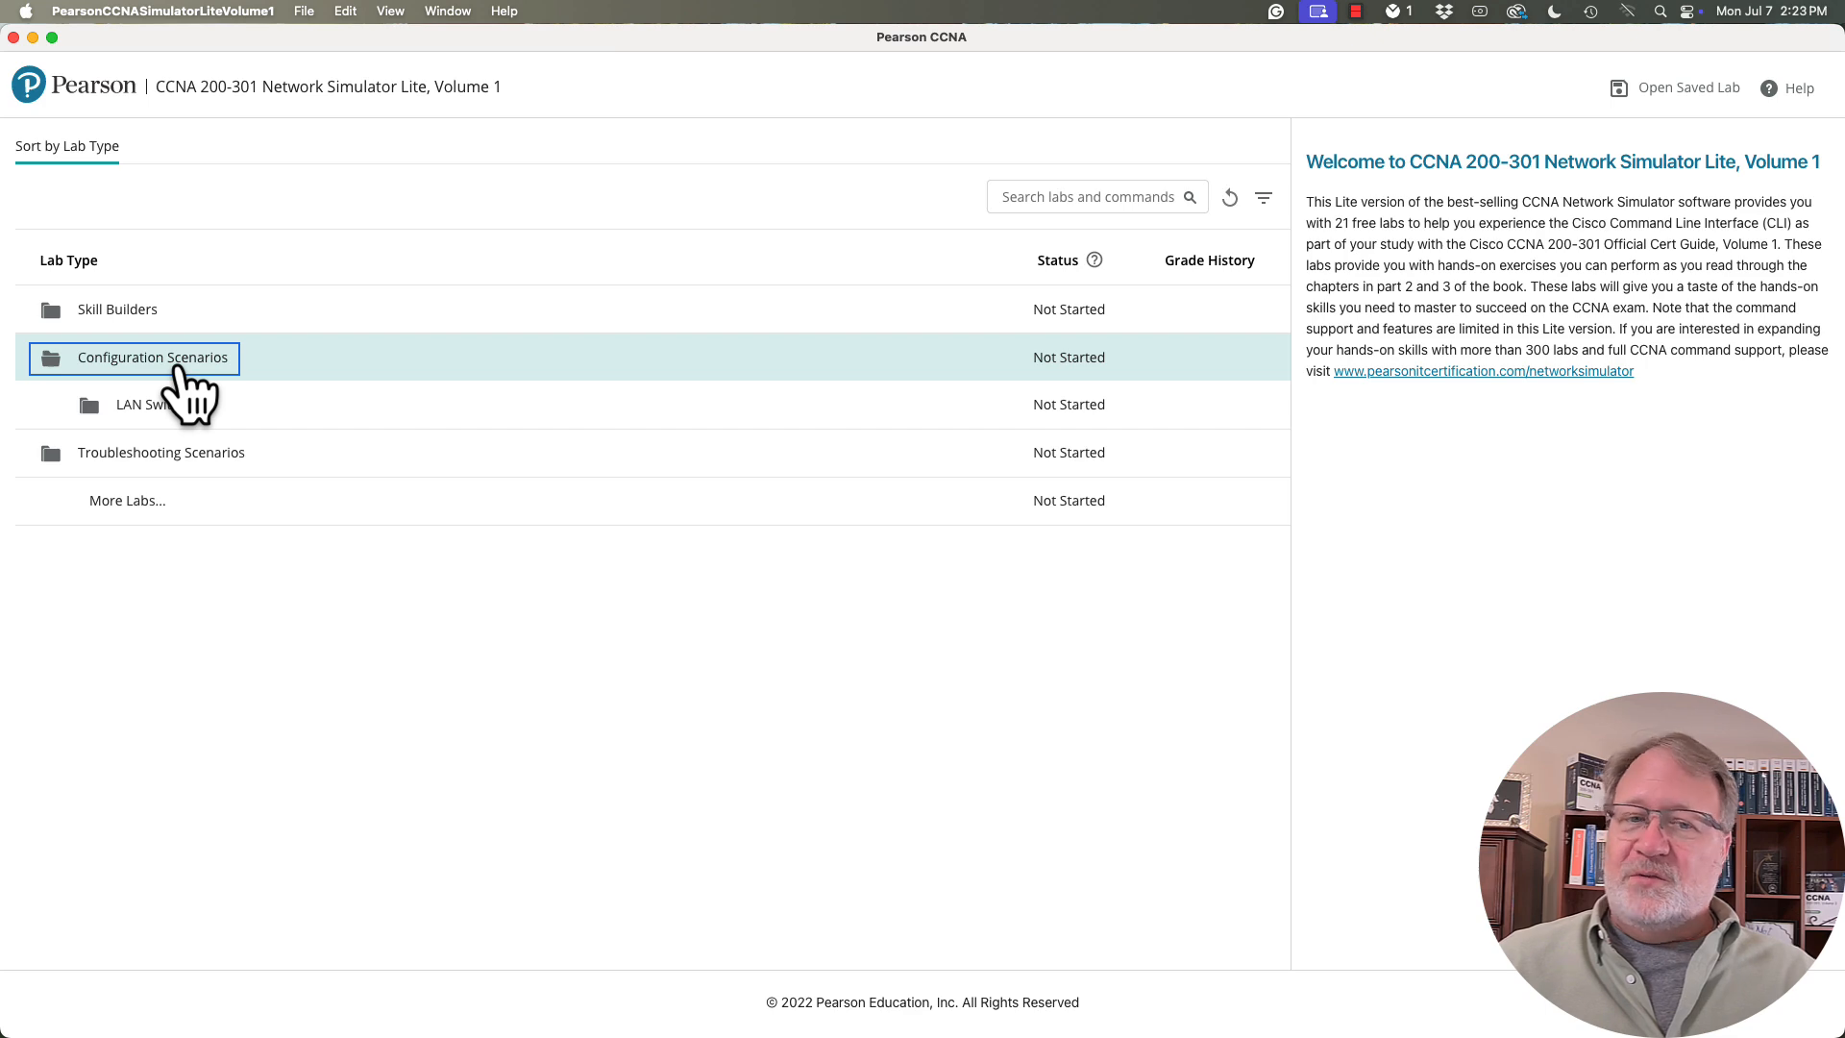
- Start the Switch Interfaces and Forwarding lab from the LAN Switching configuration scenarios and dismiss the device connection hint
{"action": "left_click", "coordinate": [171, 405]}
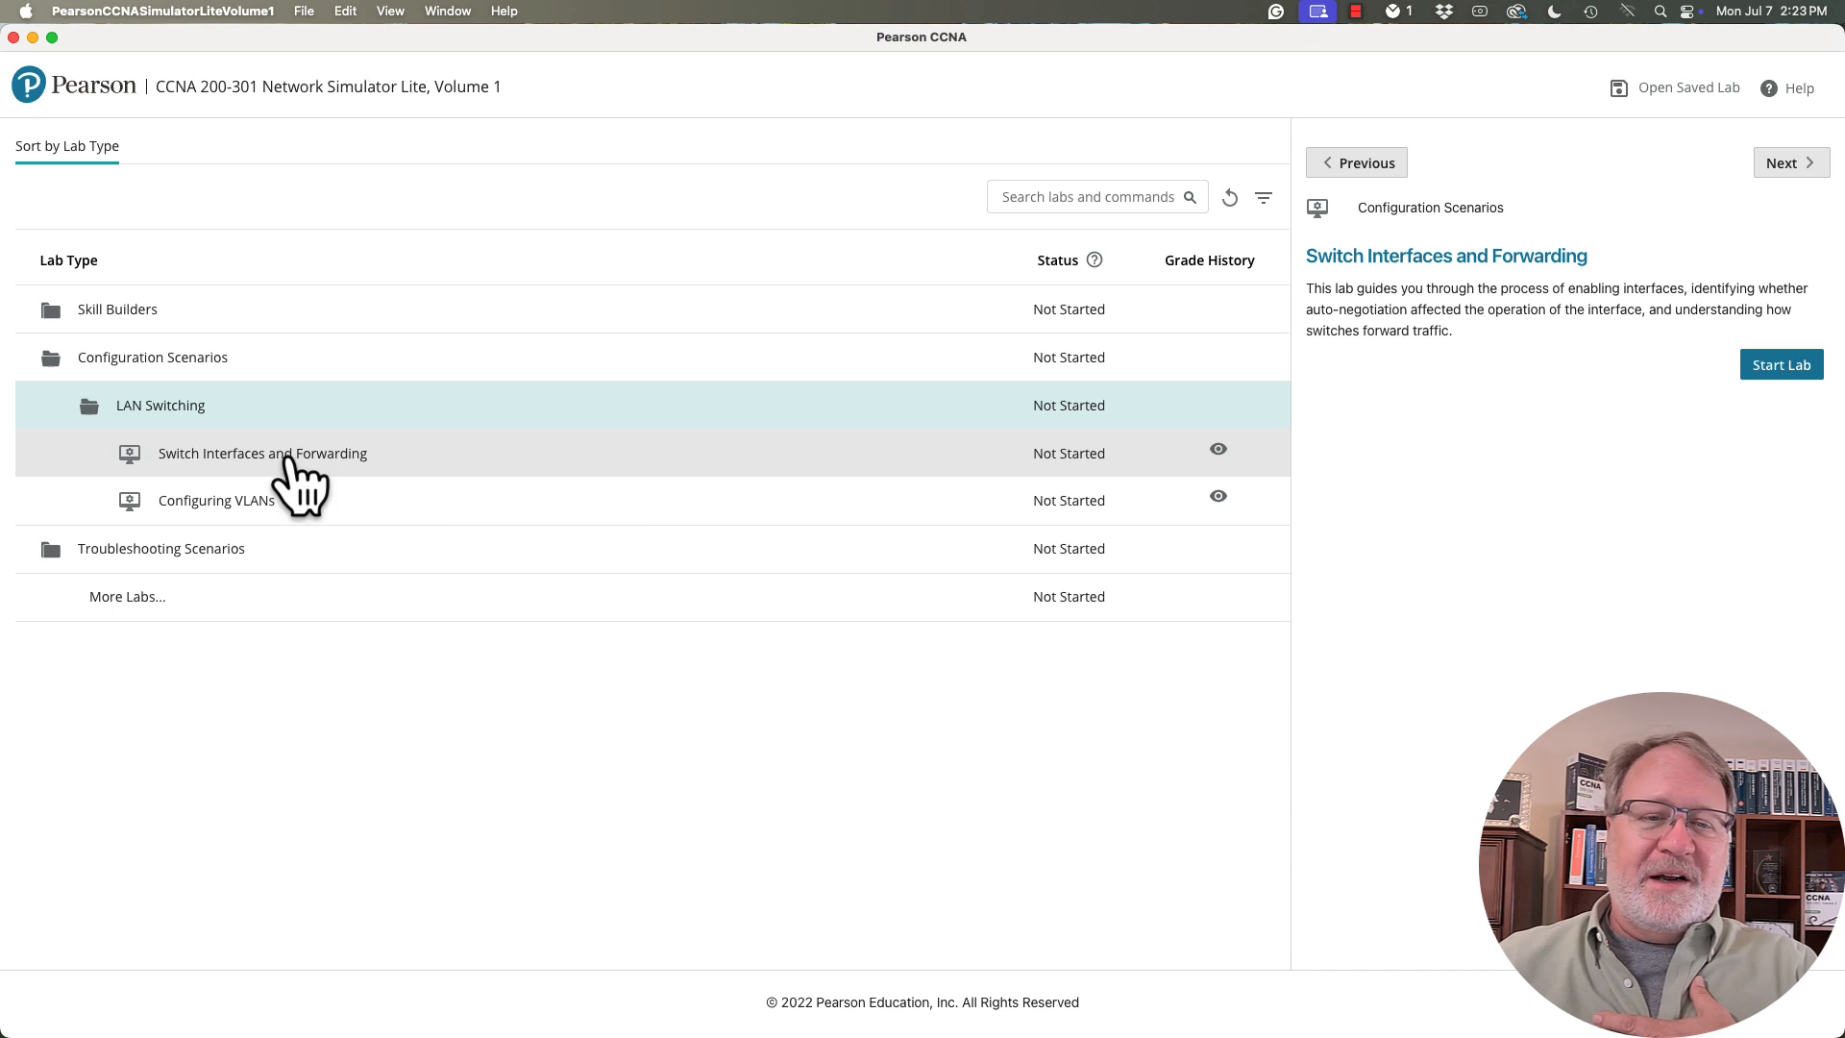
{"action": "left_click", "coordinate": [290, 459]}
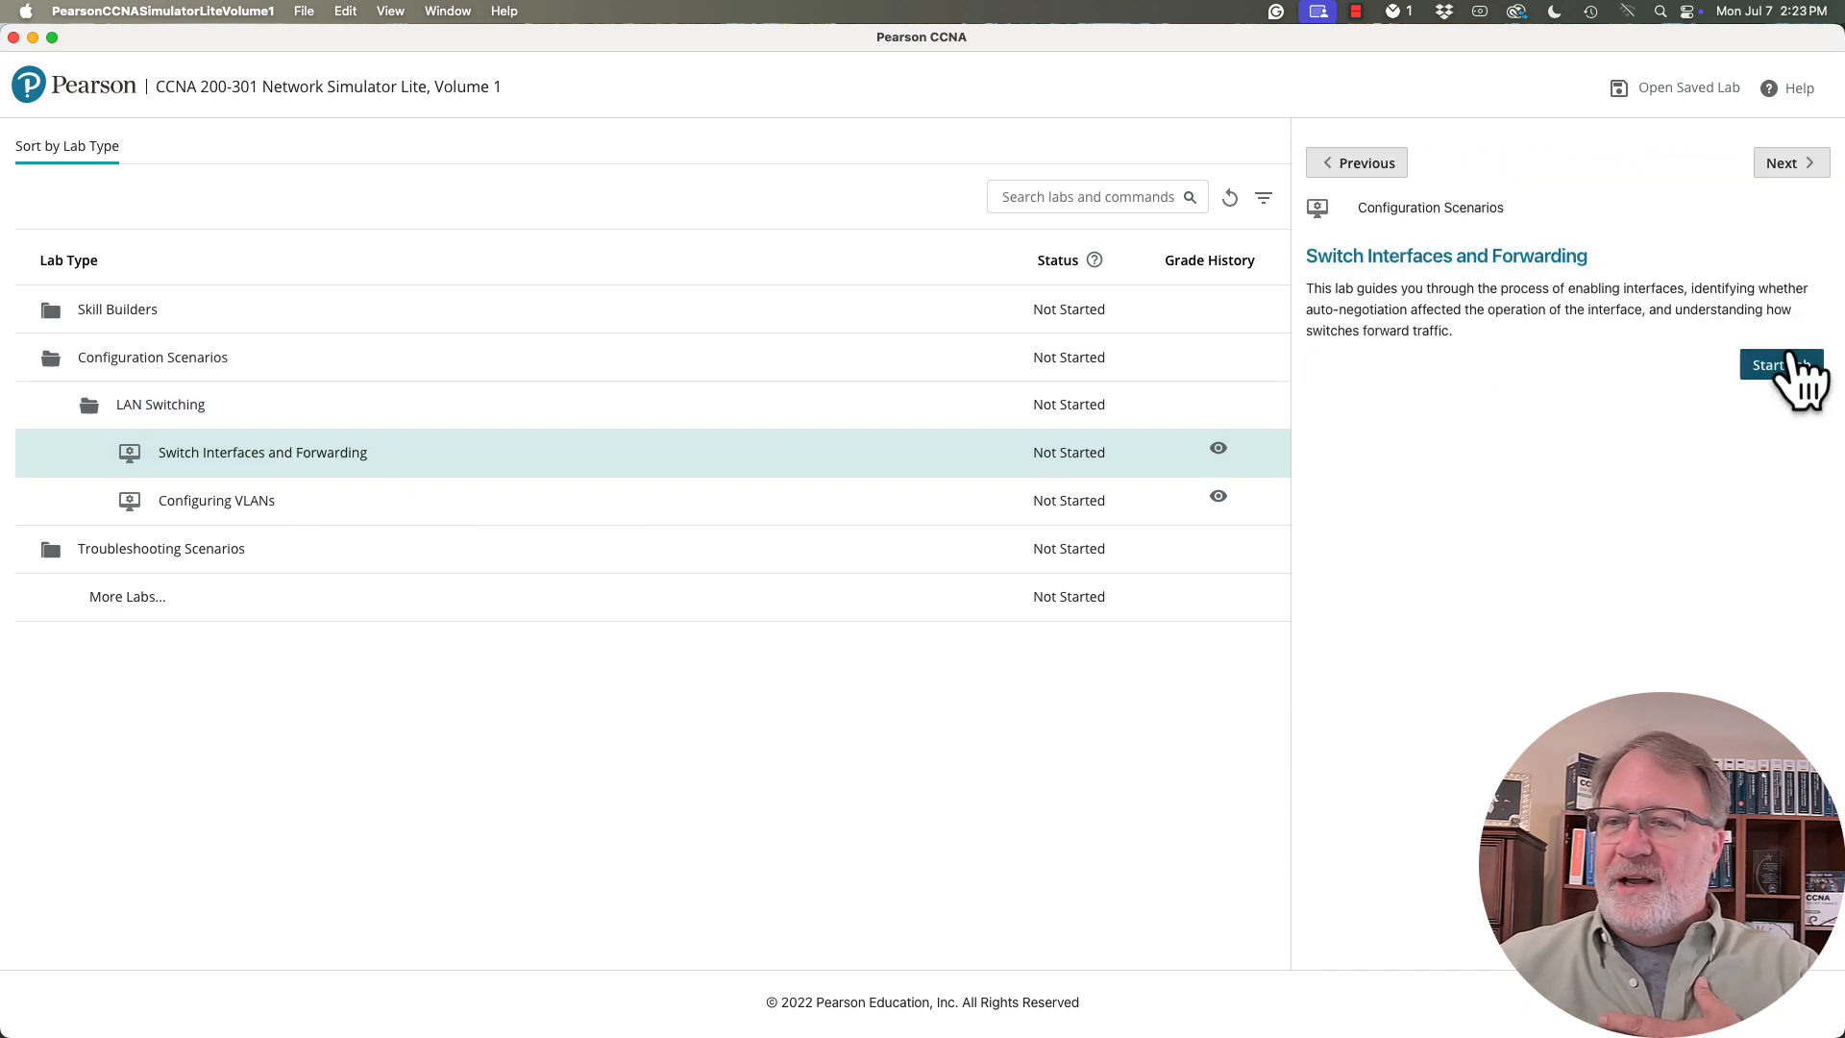
{"action": "left_click", "coordinate": [1782, 366]}
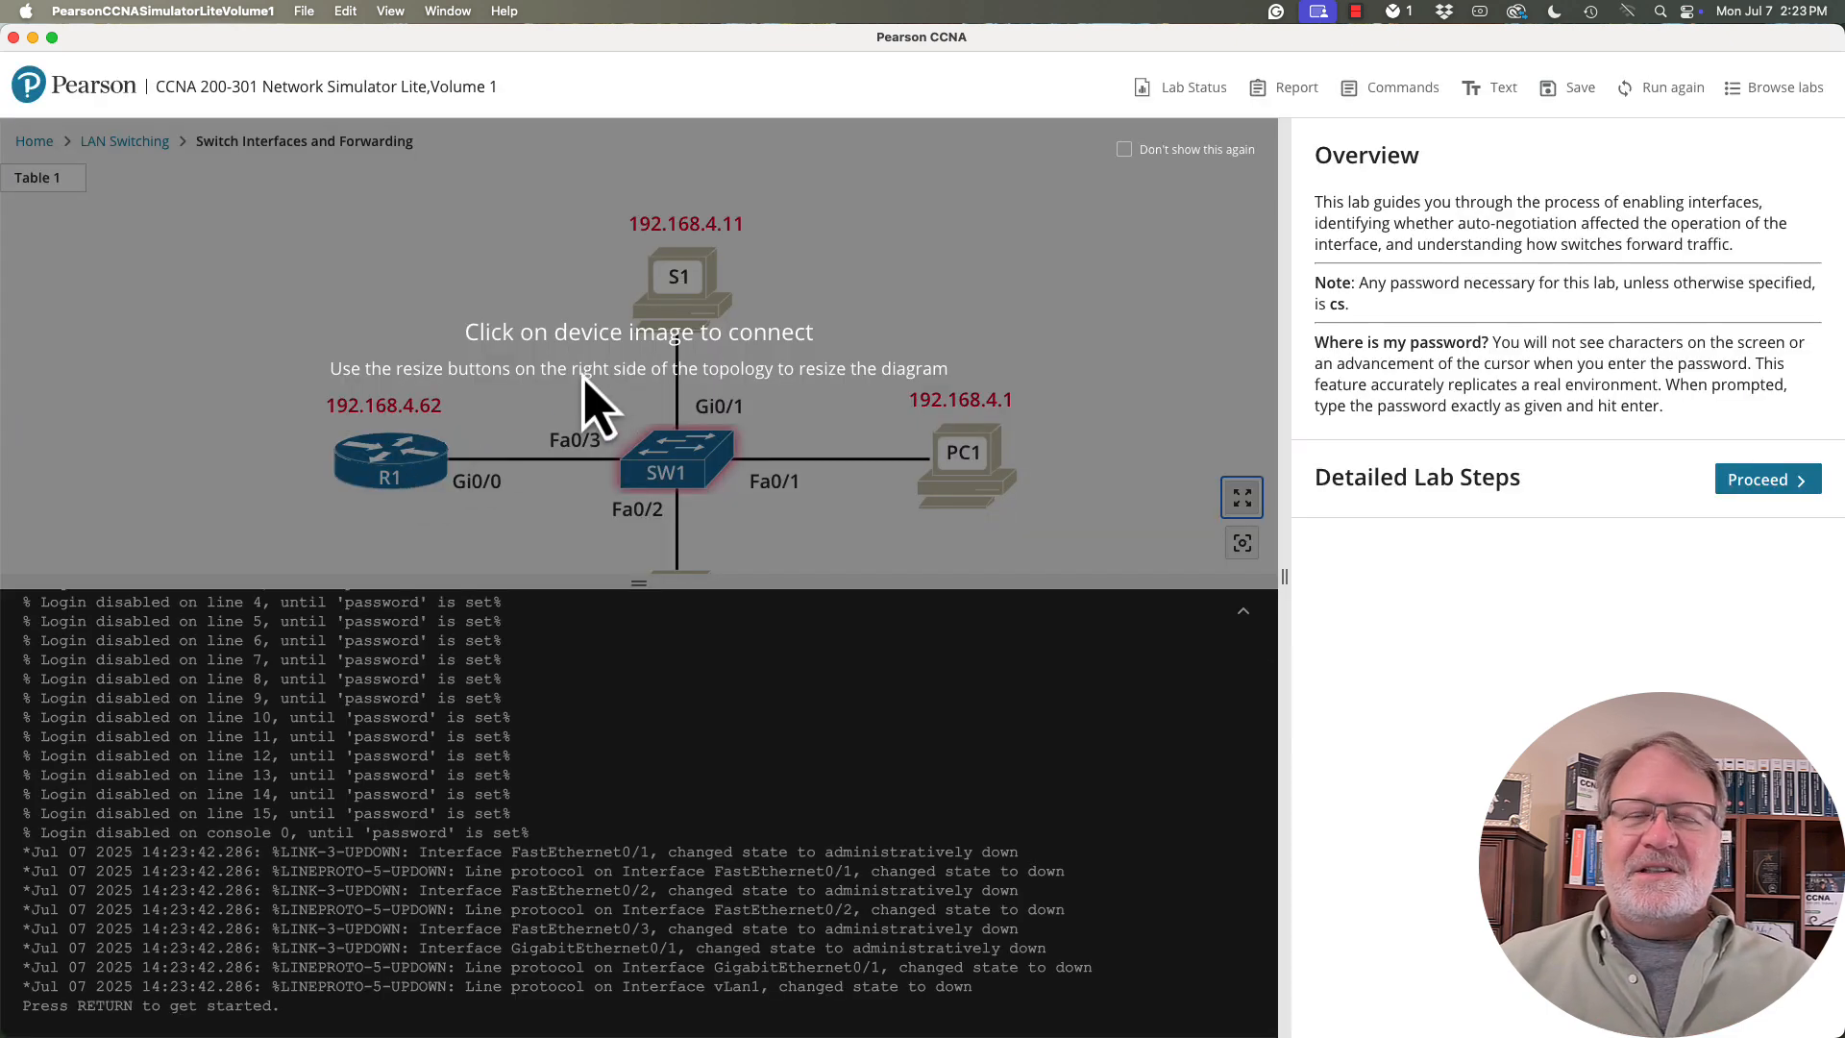
{"action": "left_click", "coordinate": [893, 296]}
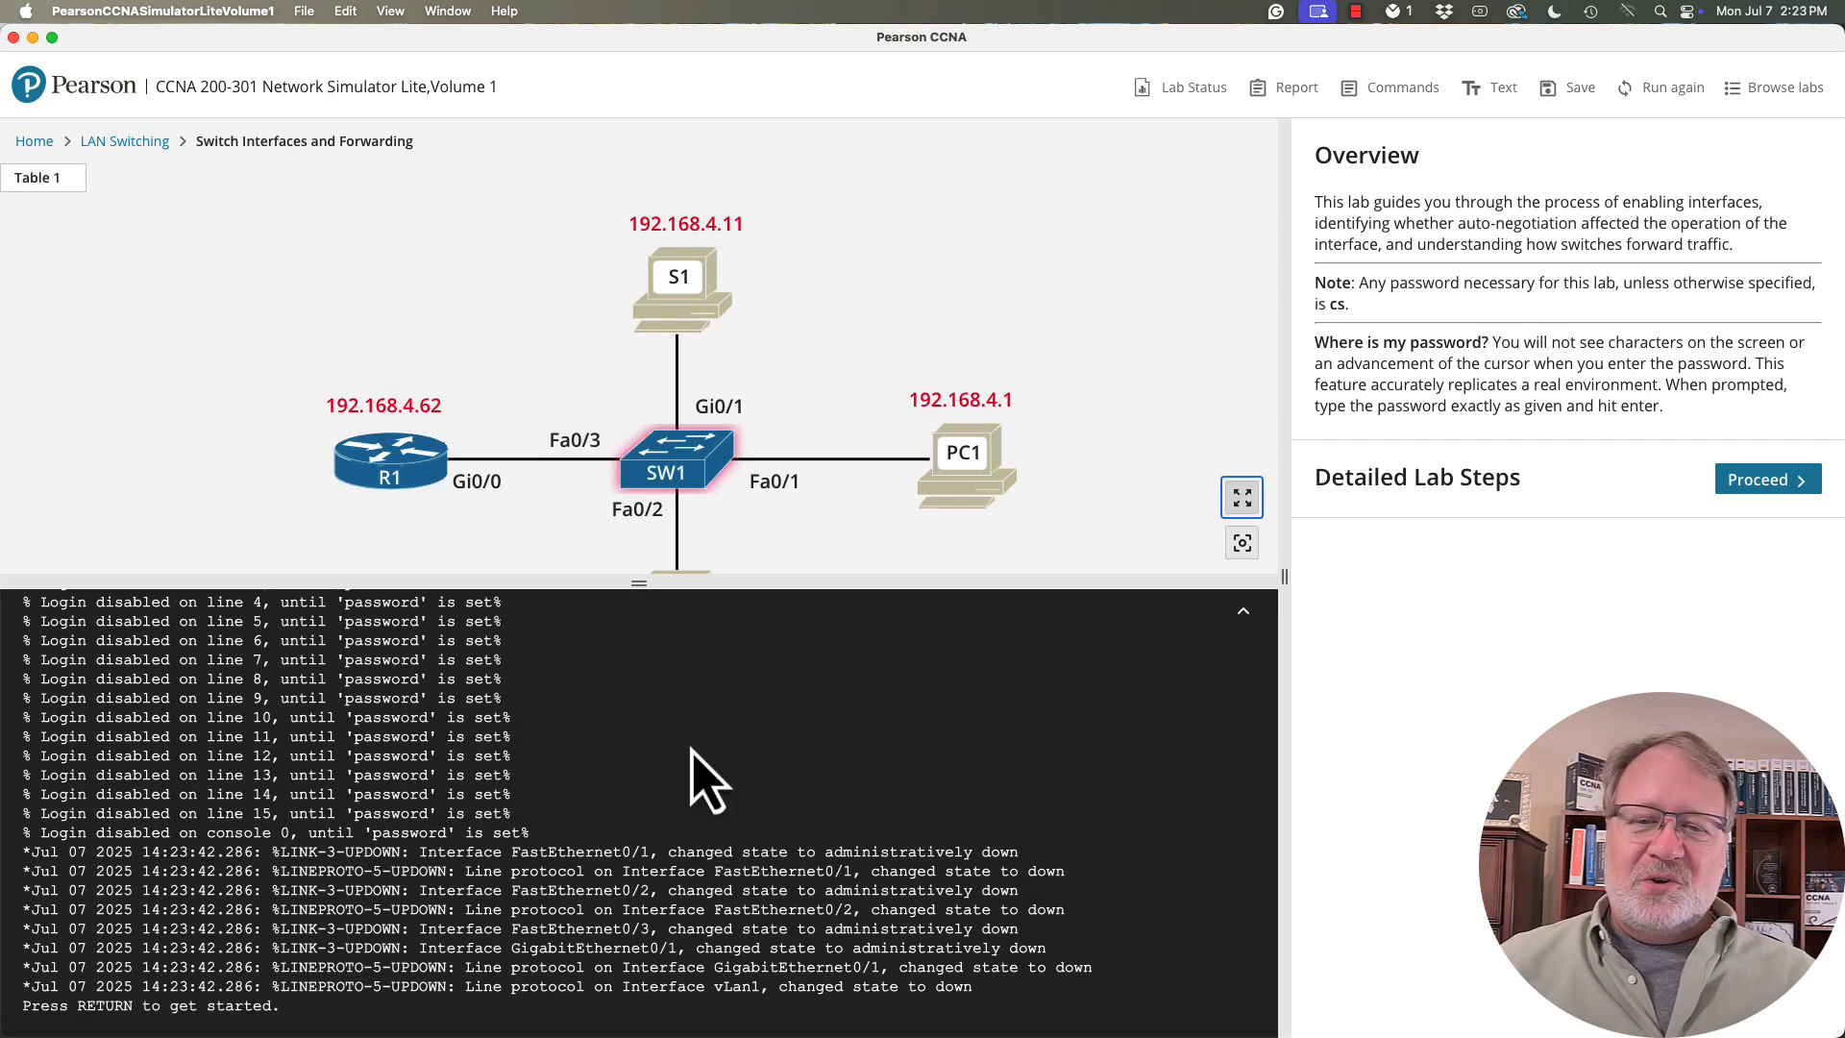
- Proceed to the detailed lab steps and expand the Overview again to locate the password note
{"action": "left_click", "coordinate": [1777, 484]}
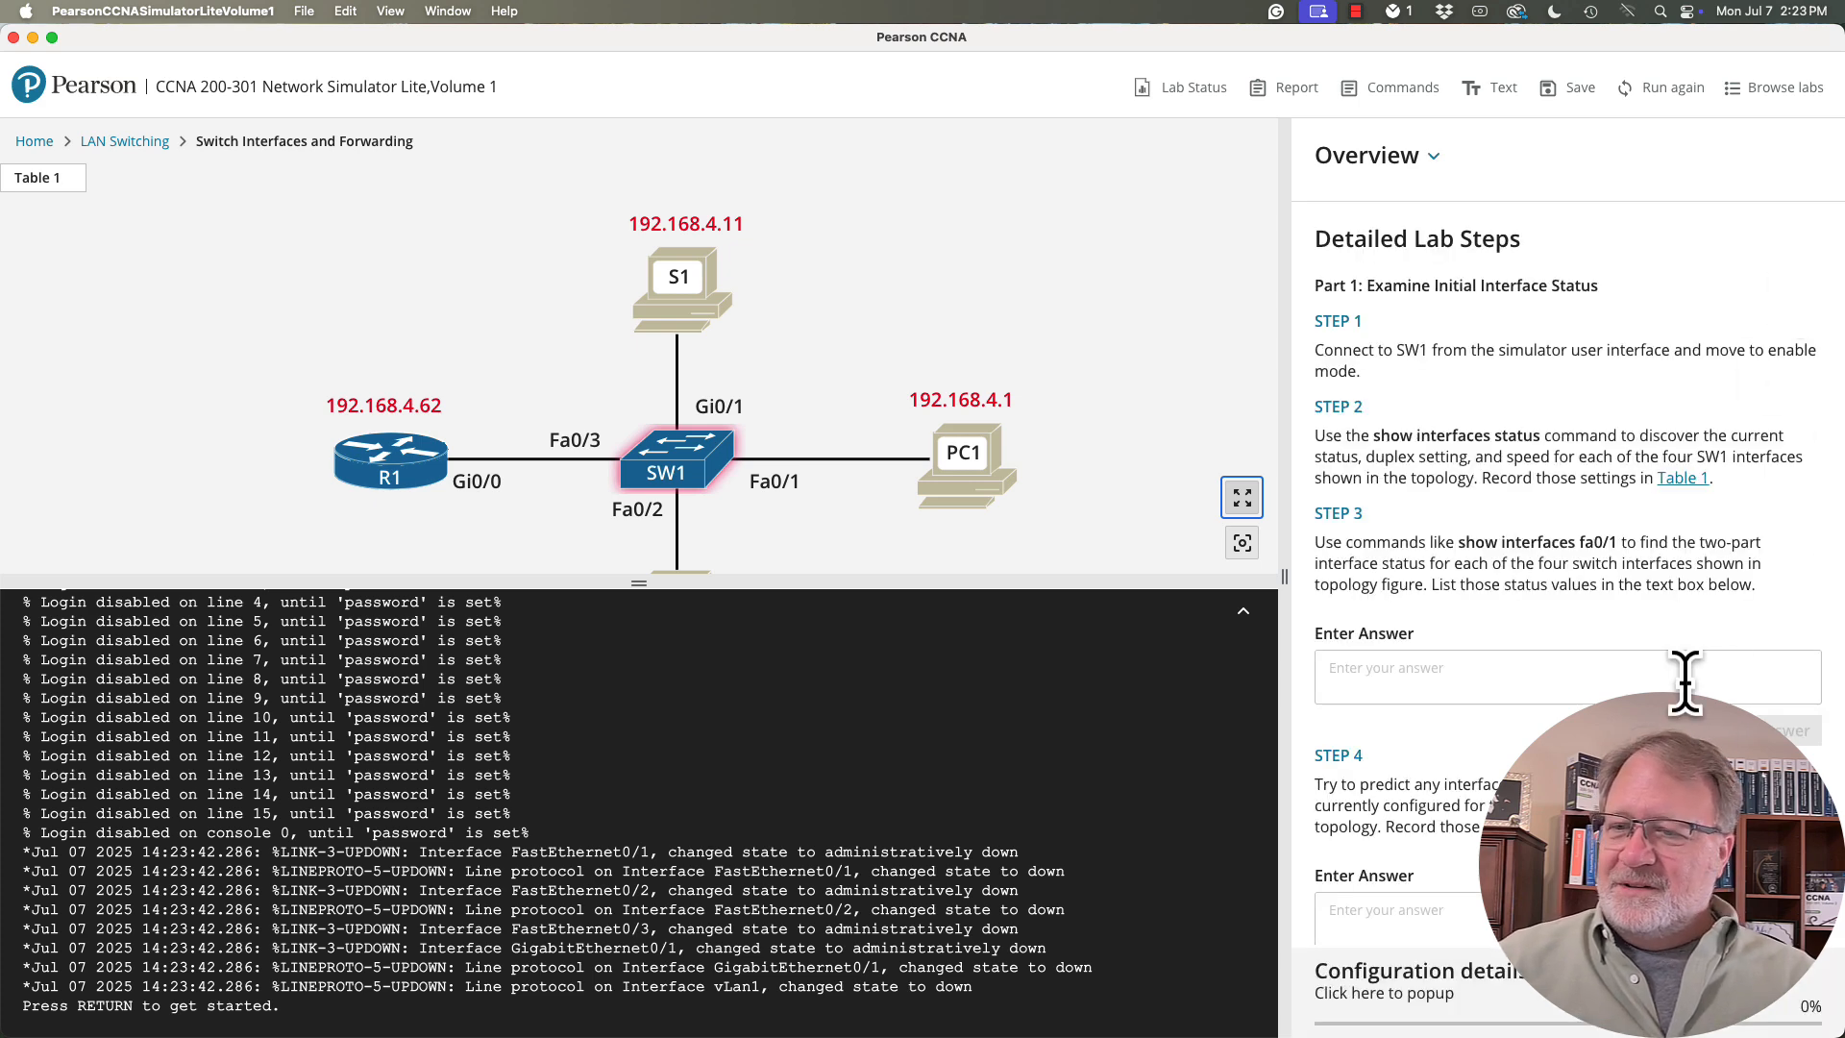
{"action": "left_click", "coordinate": [1434, 160]}
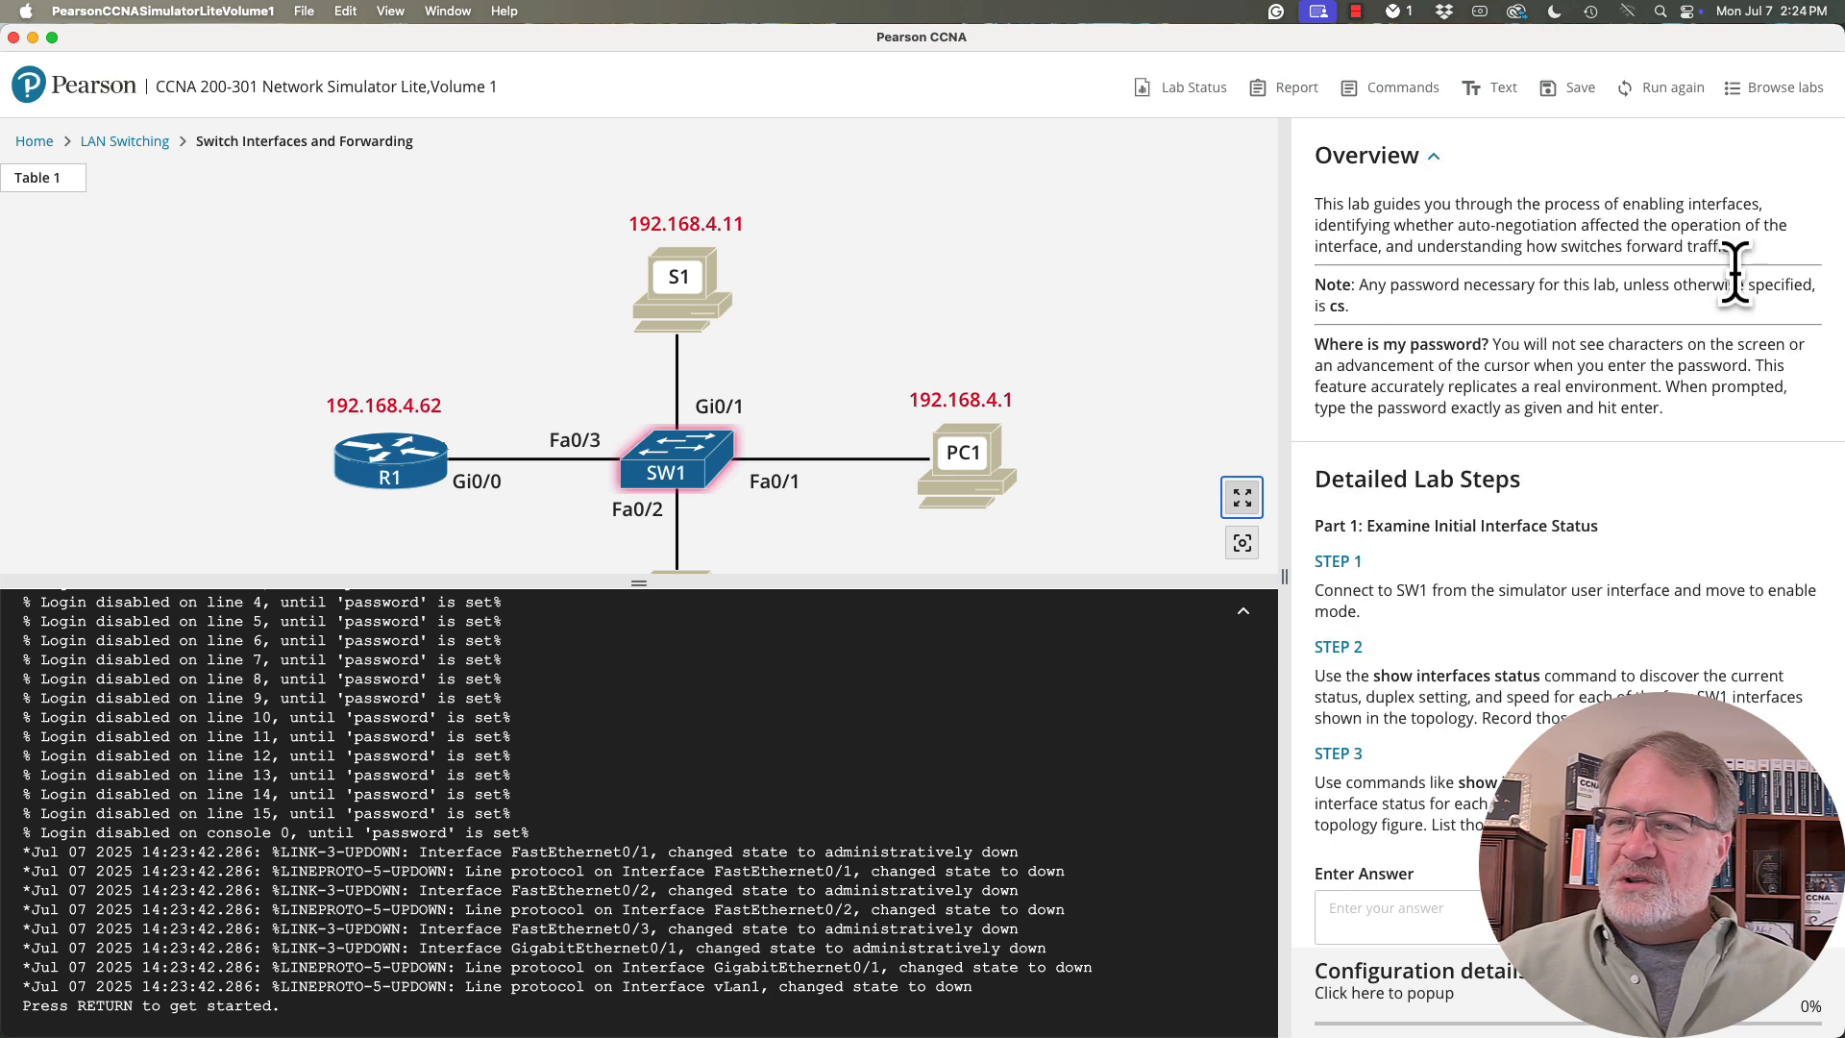
{"action": "double_click", "coordinate": [1338, 305]}
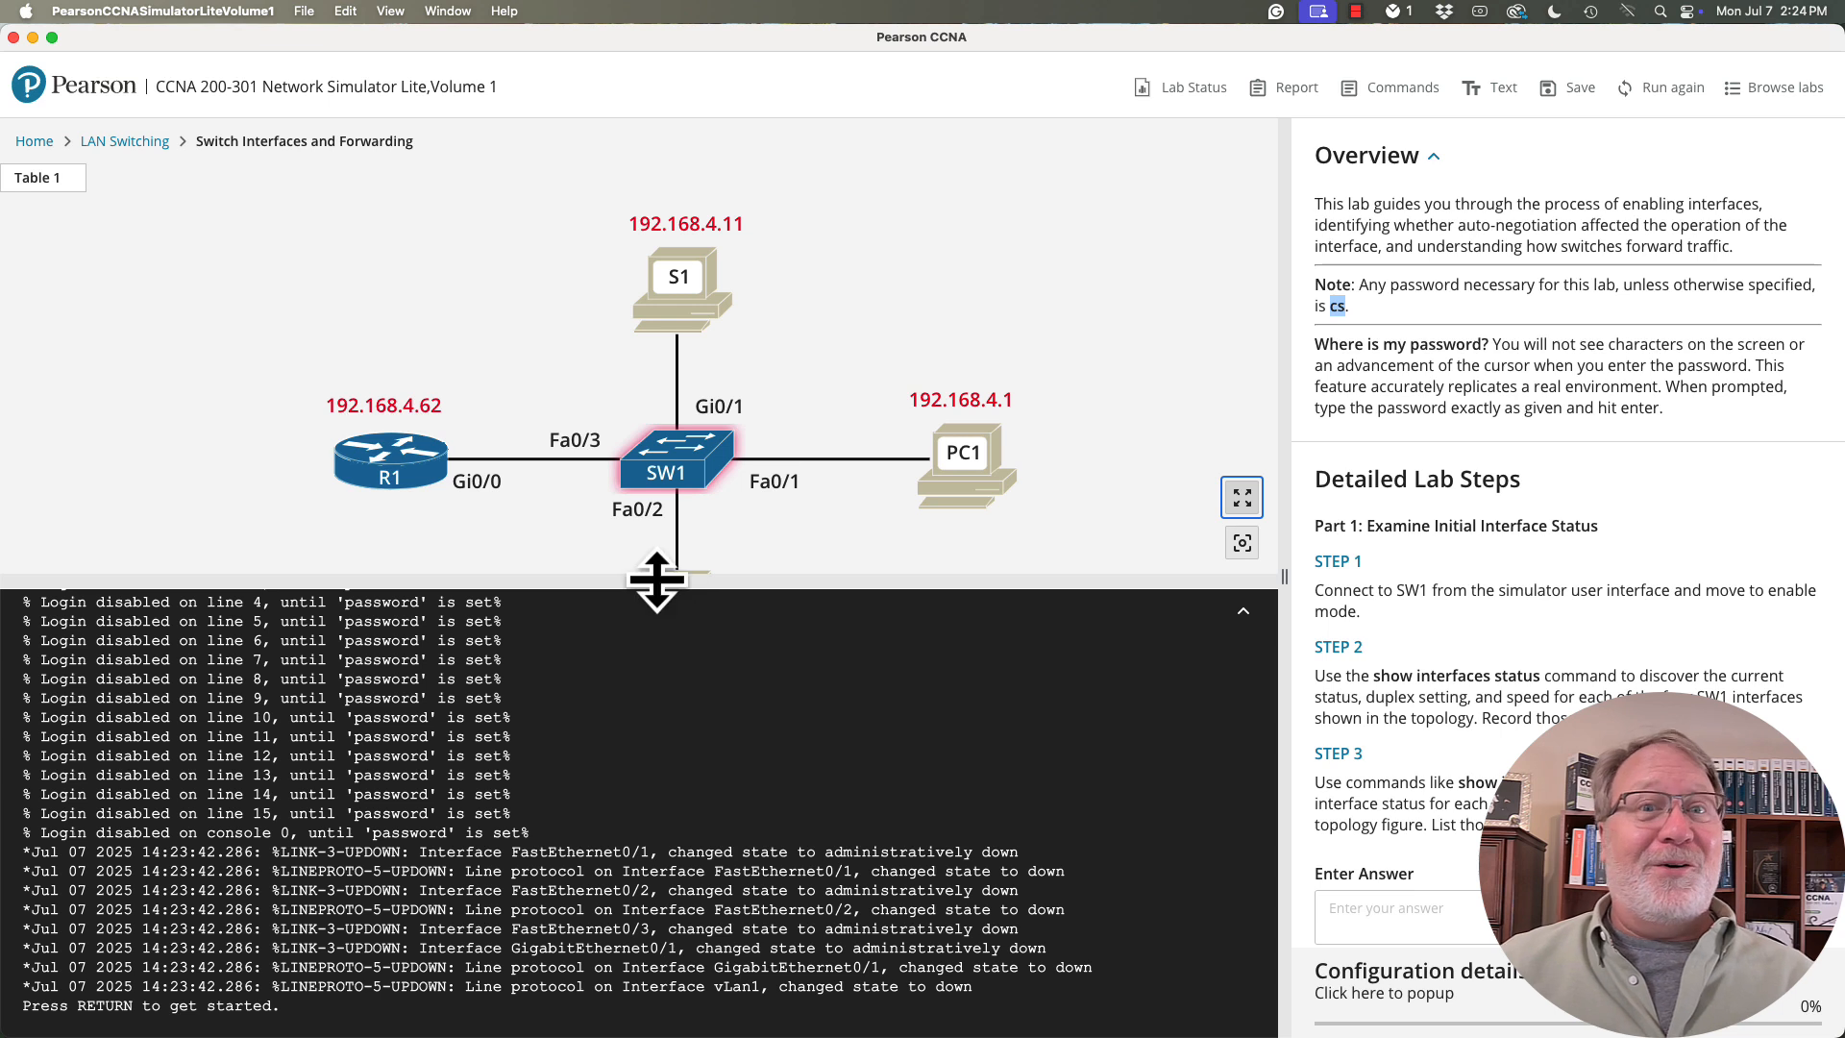
- Fit the whole topology diagram in its pane and enlarge the console area below it
{"action": "left_click", "coordinate": [1245, 555]}
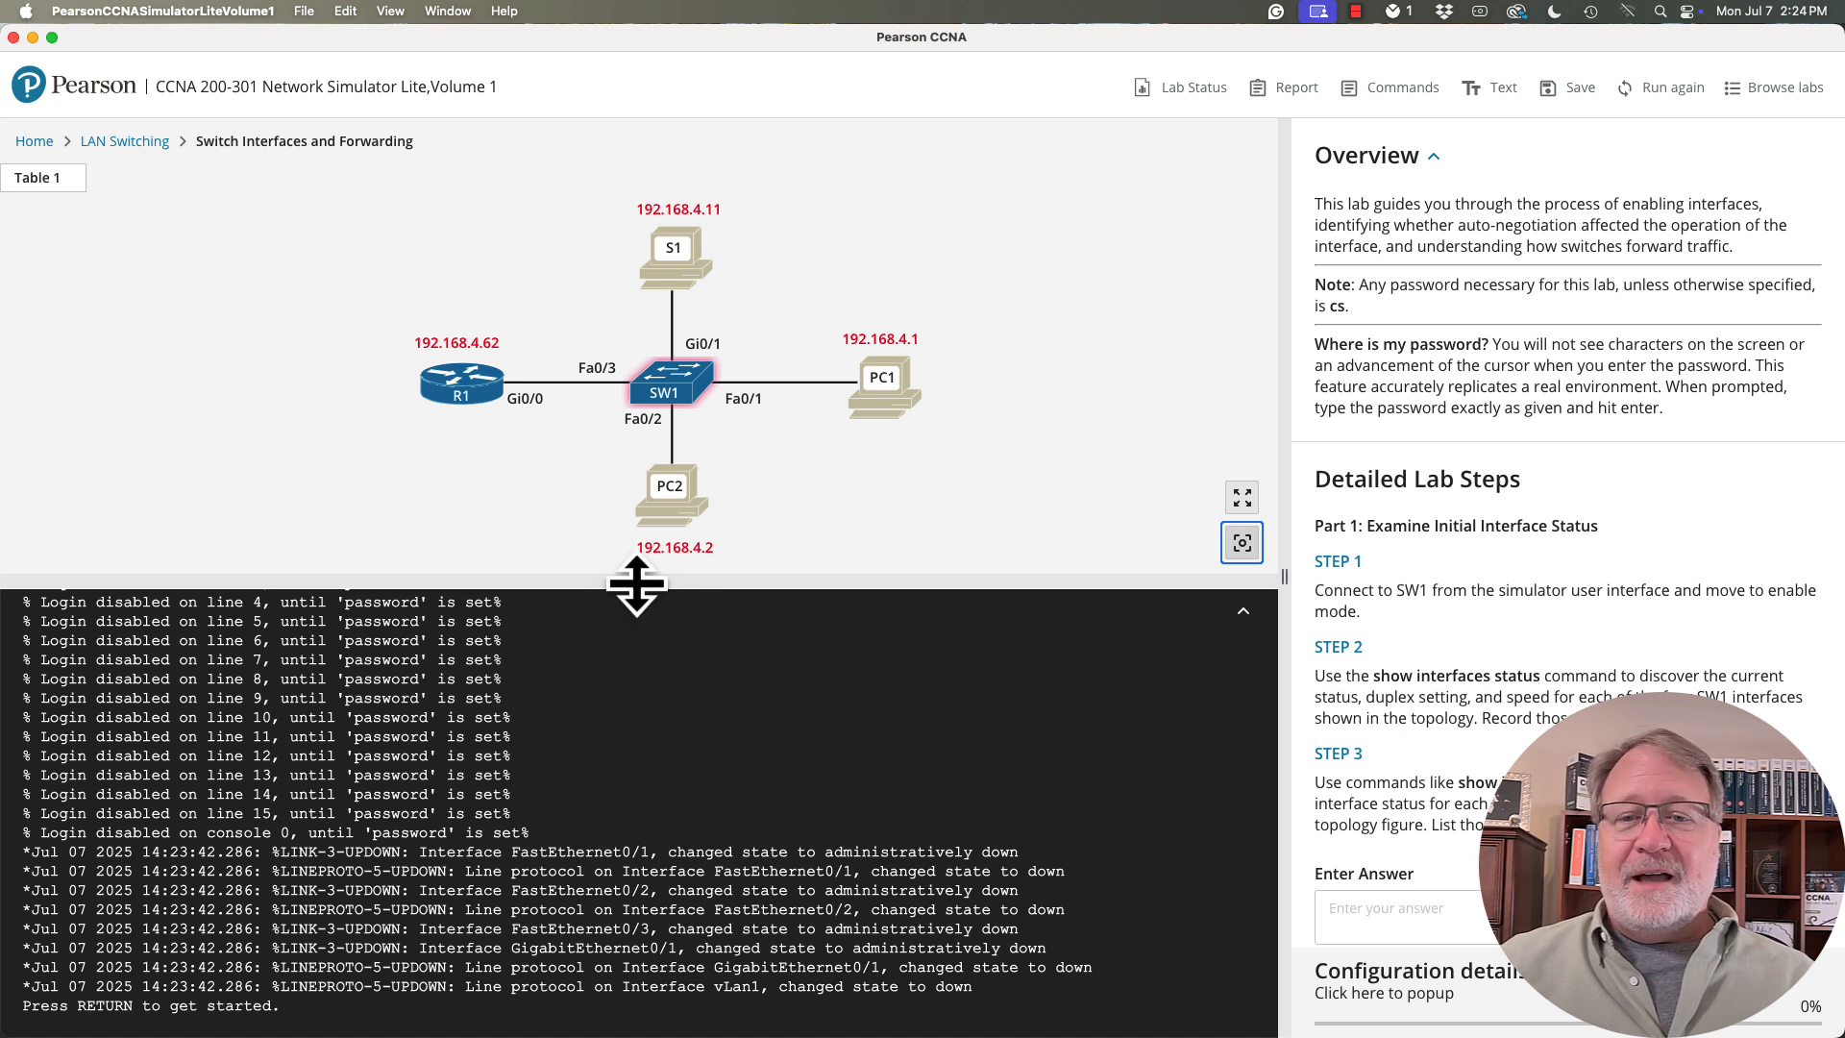
{"action": "left_click_drag", "start_coordinate": [636, 584], "coordinate": [659, 453]}
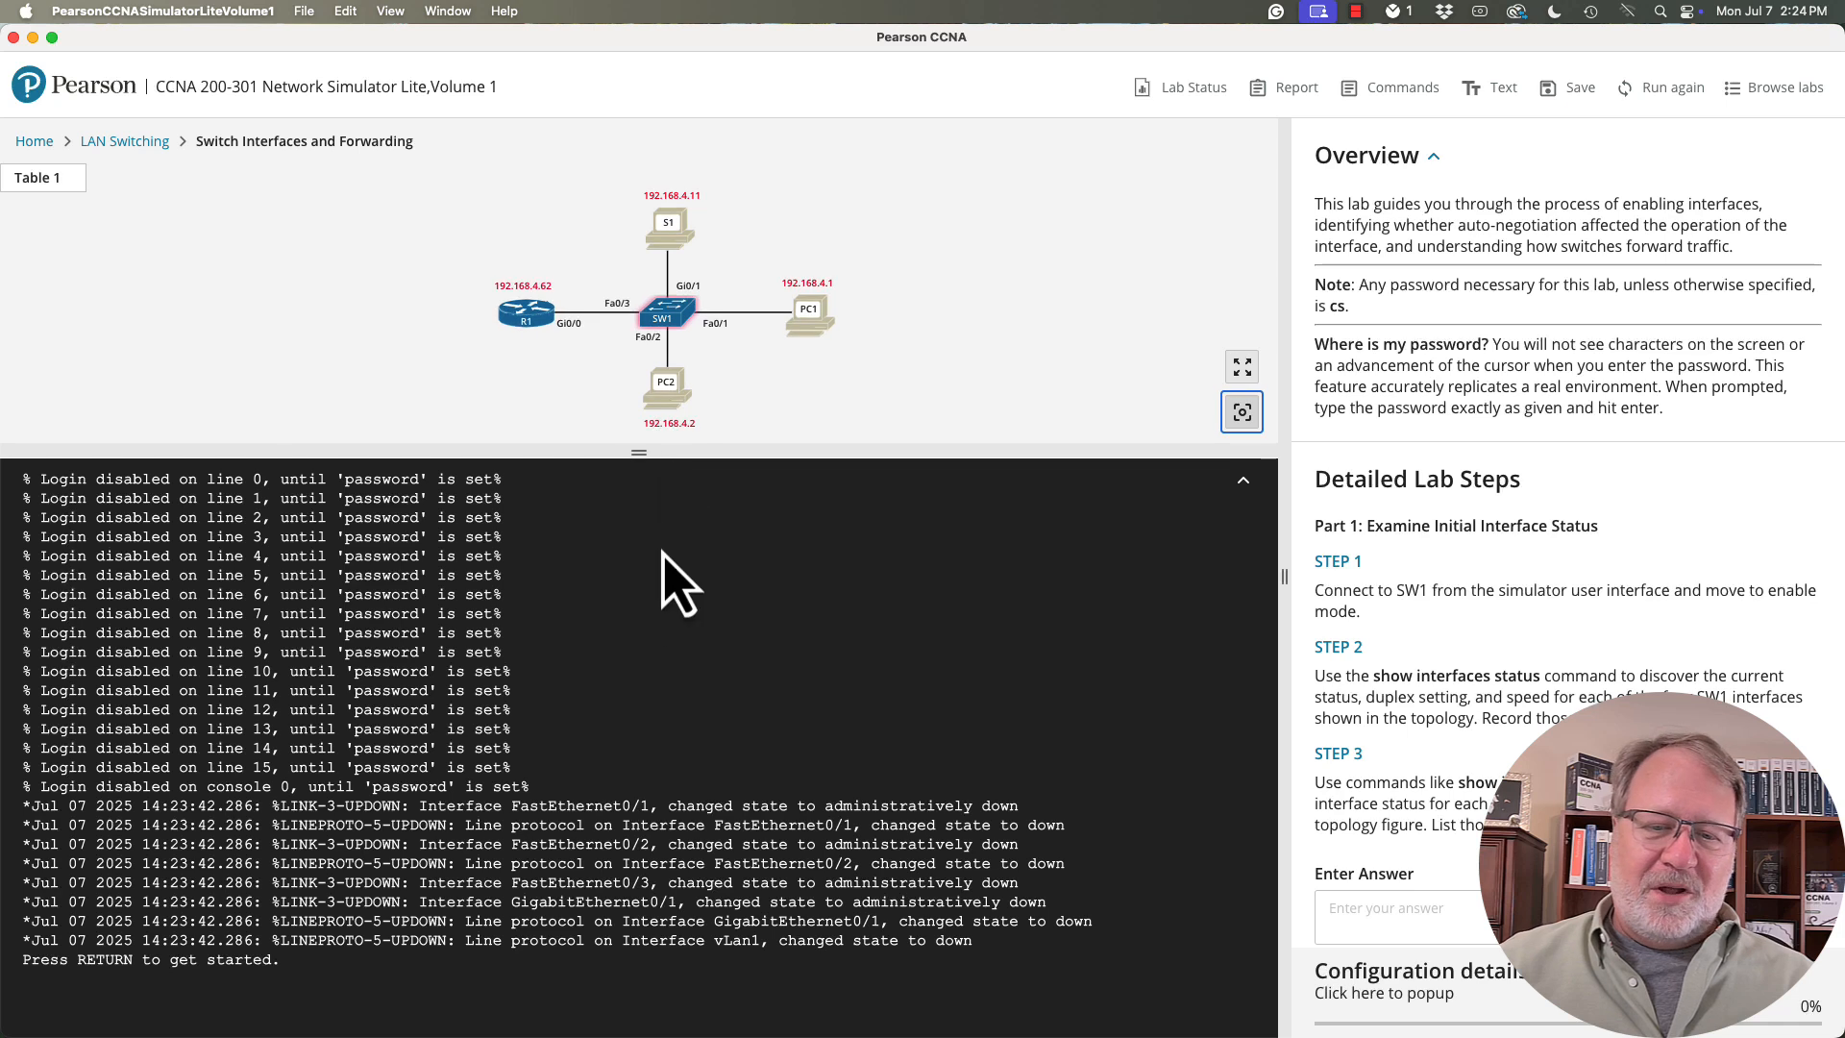
- Log in to the SW1 console by entering the lab password at the user access prompt
{"action": "double_click", "coordinate": [662, 606]}
{"action": "left_click", "coordinate": [662, 606]}
{"action": "key", "text": "Return"}
{"action": "key", "text": "Return"}
{"action": "key", "text": "Return"}
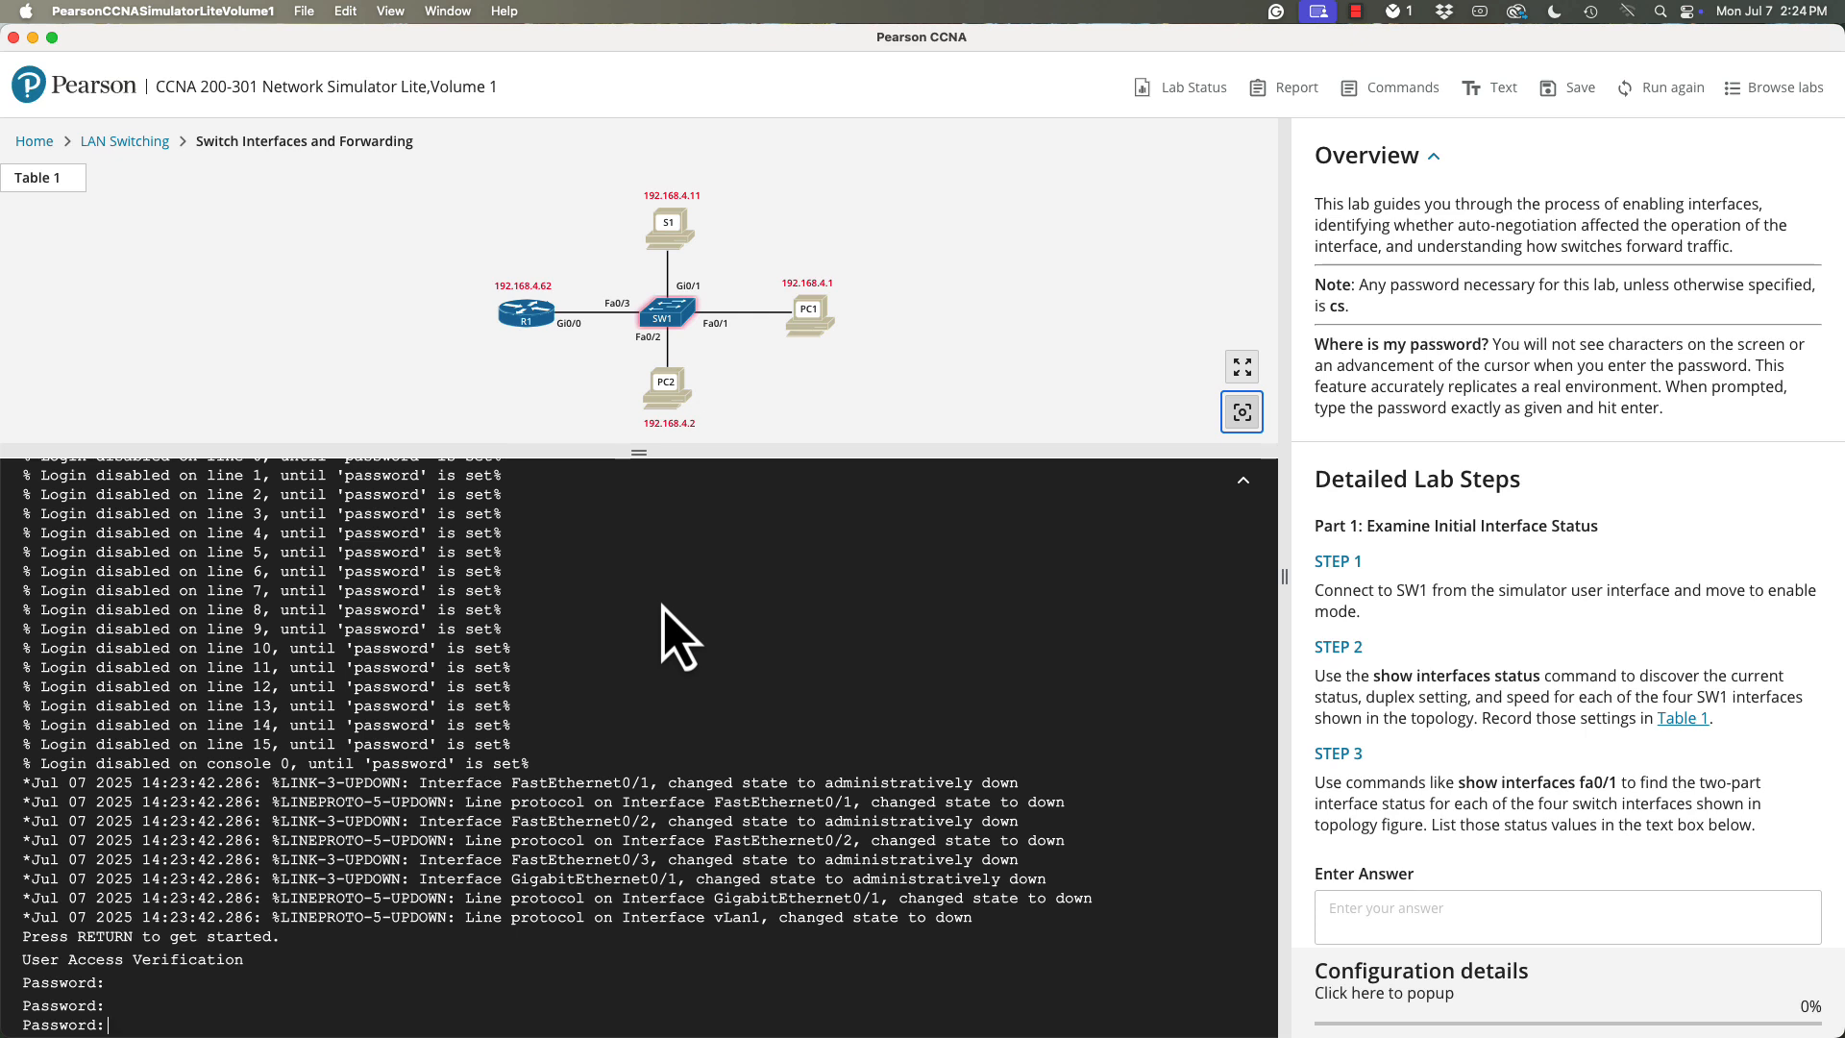
{"action": "key", "text": "Return"}
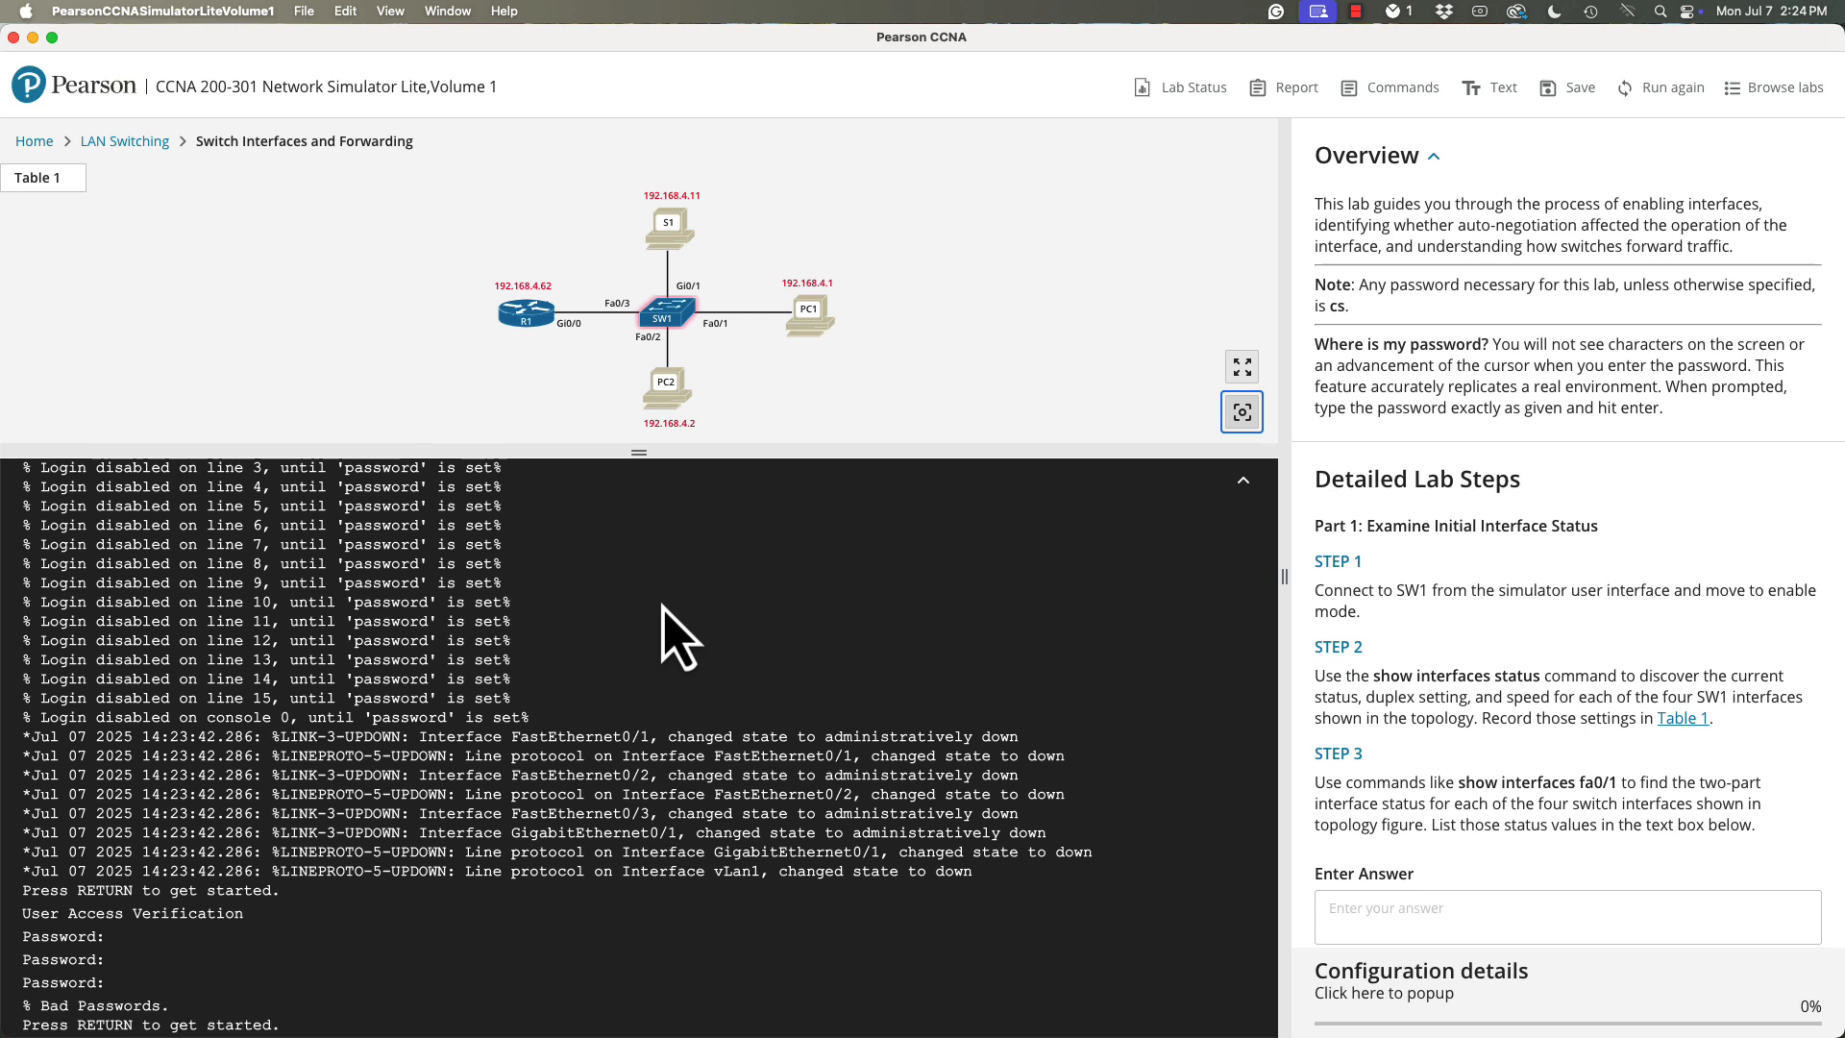
{"action": "key", "text": "Return"}
{"action": "type", "text": "cs"}
{"action": "key", "text": "Return"}
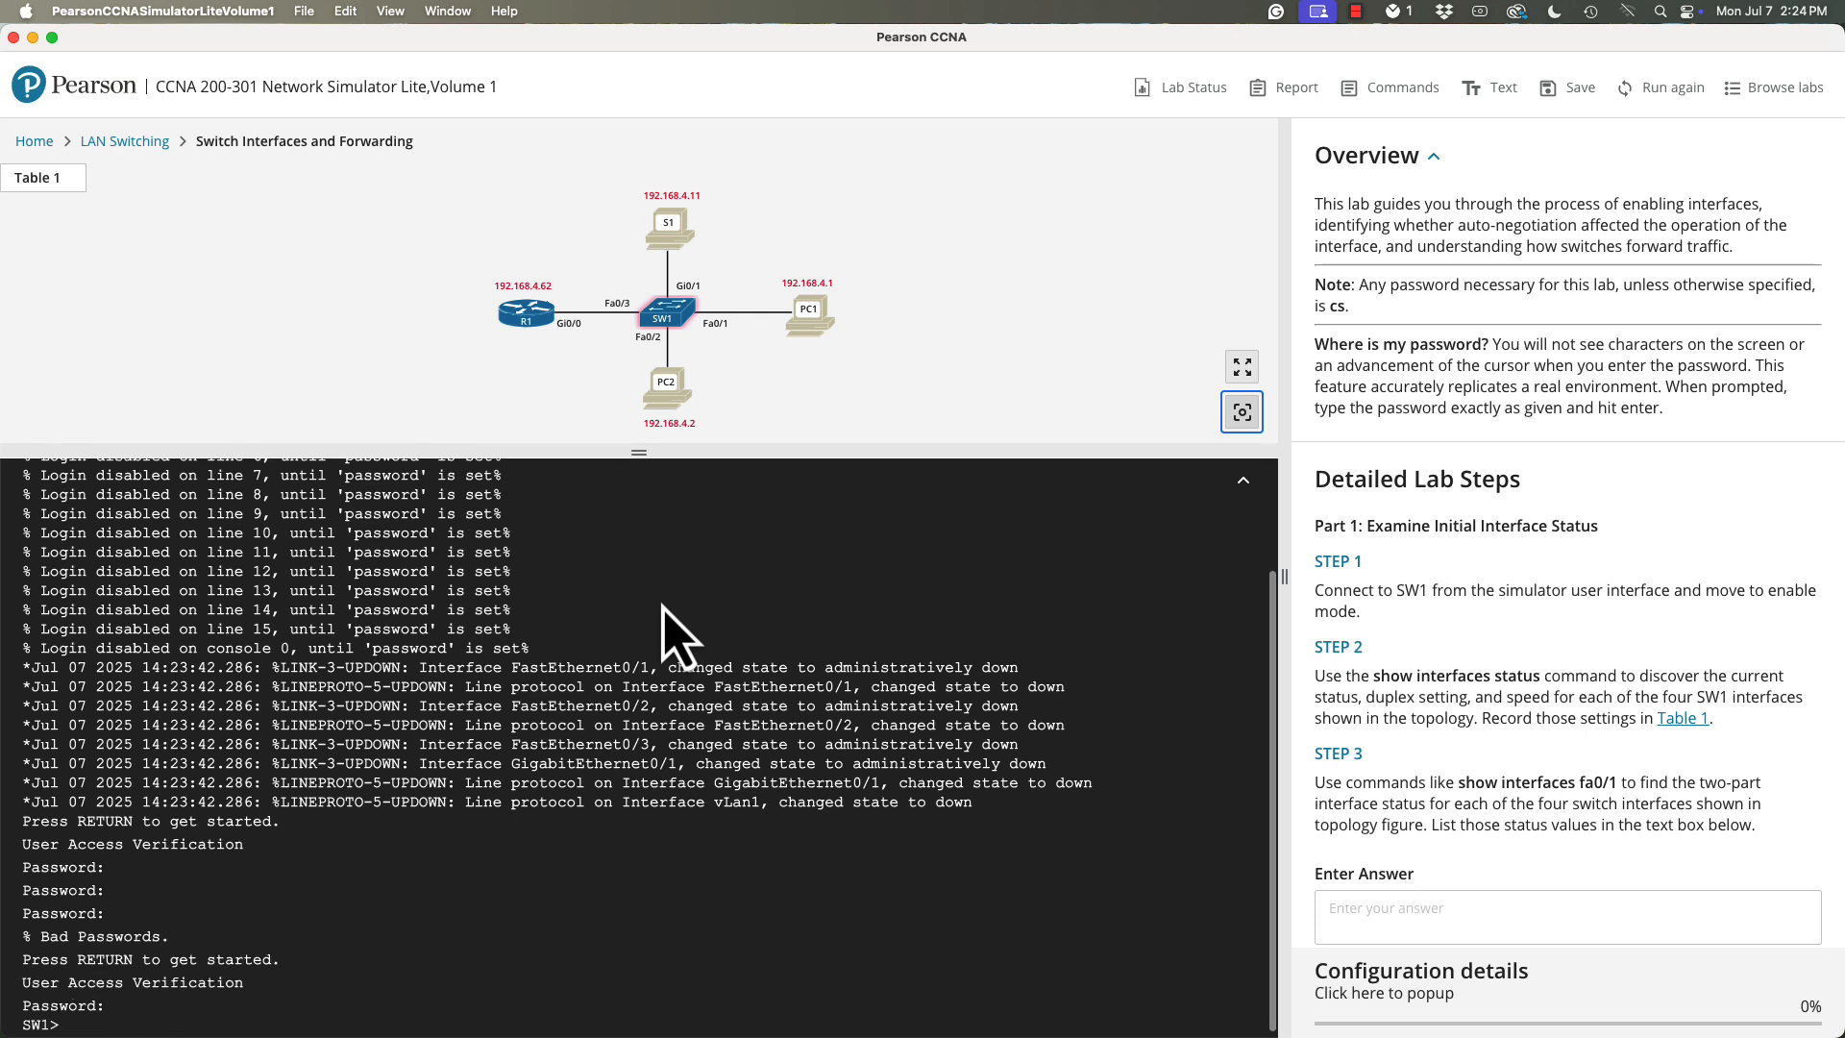
{"action": "key", "text": "Return"}
{"action": "key", "text": "Return"}
{"action": "key", "text": "Return"}
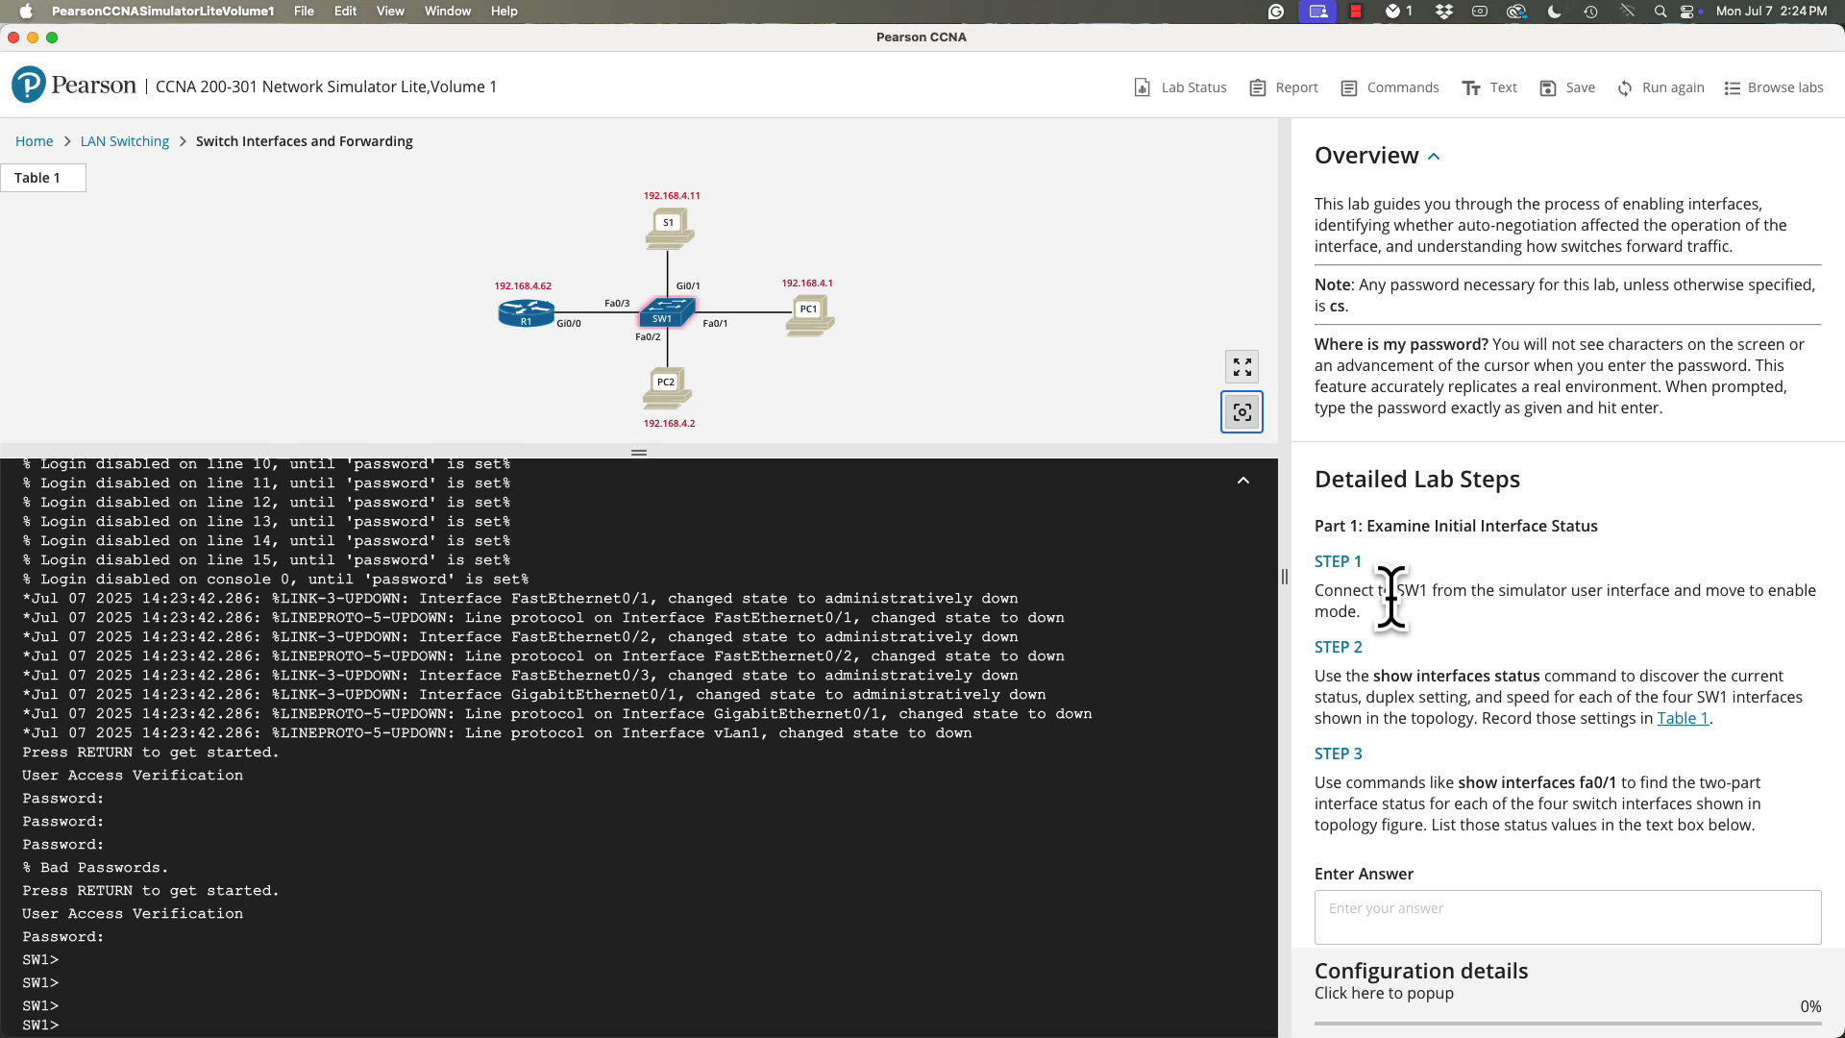
- Move SW1 to privileged mode with the enable command and enter the enable password
{"action": "type", "text": "nablew"}
{"action": "key", "text": "BackSpace"}
{"action": "key", "text": "Return"}
{"action": "type", "text": "cs"}
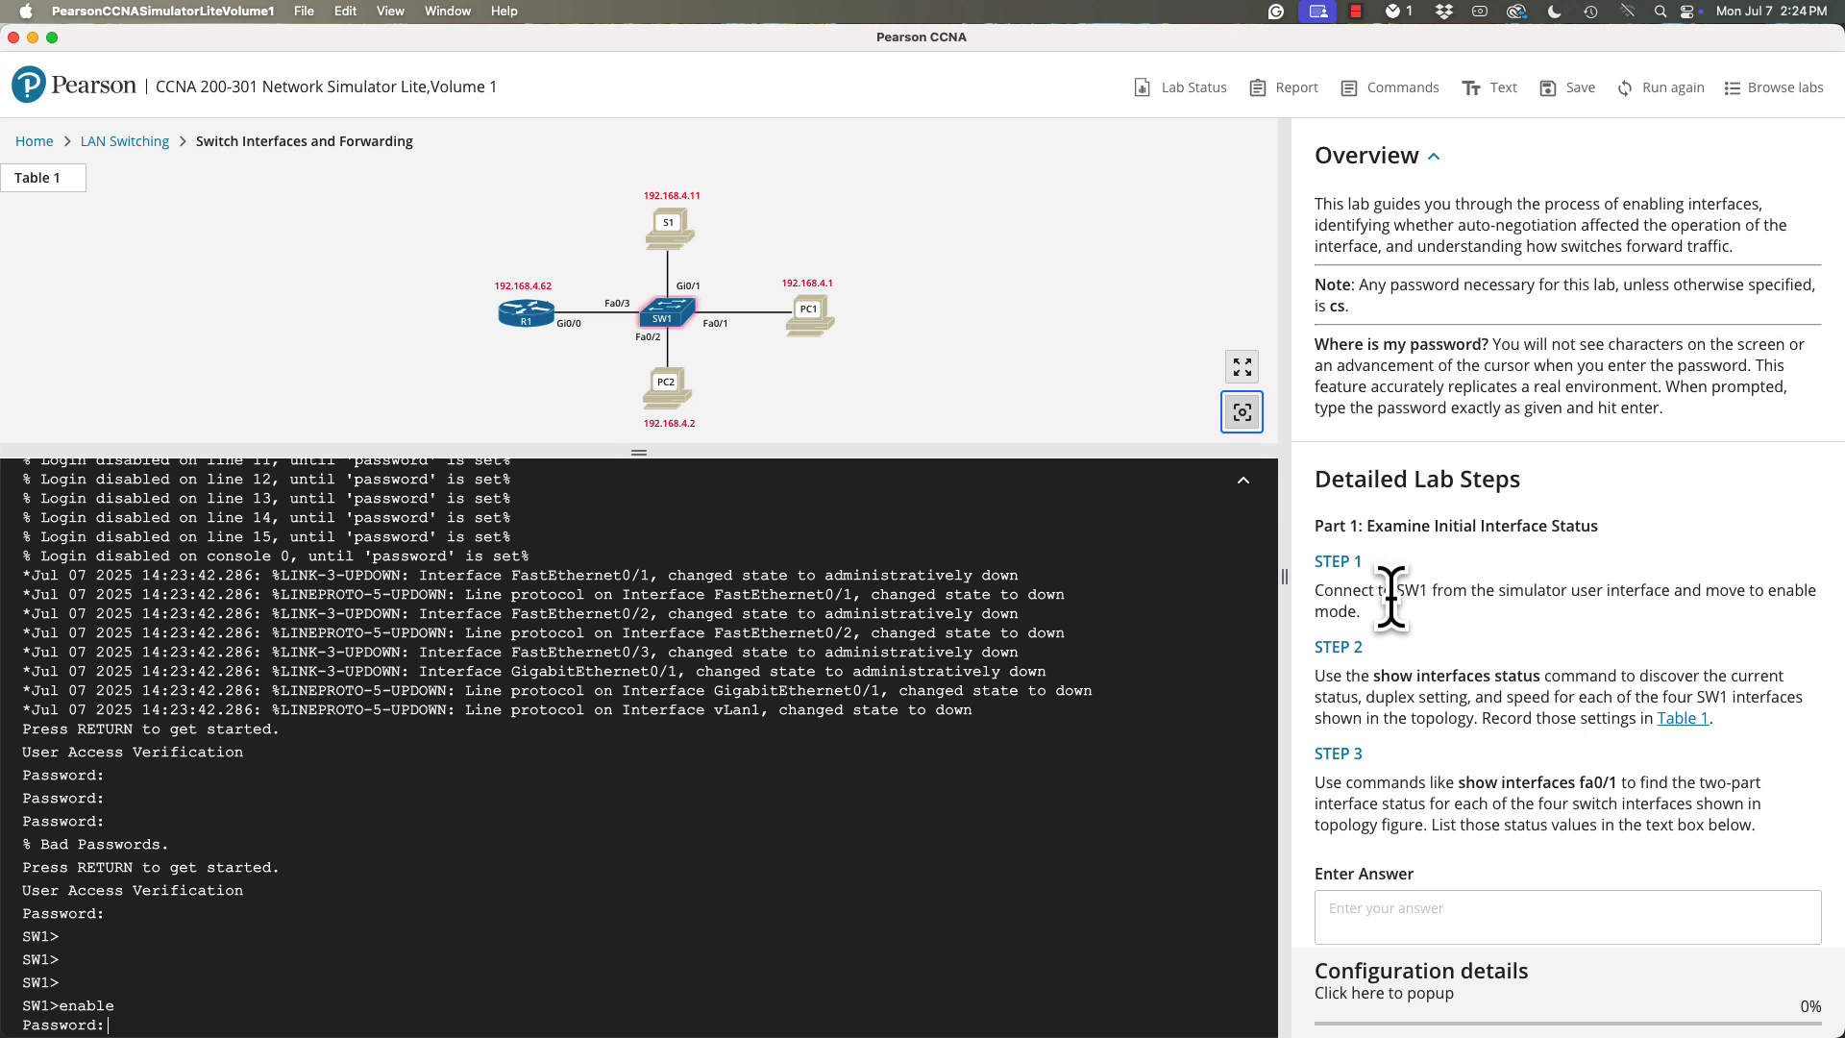
{"action": "key", "text": "Return"}
{"action": "key", "text": "Return"}
{"action": "key", "text": "Return"}
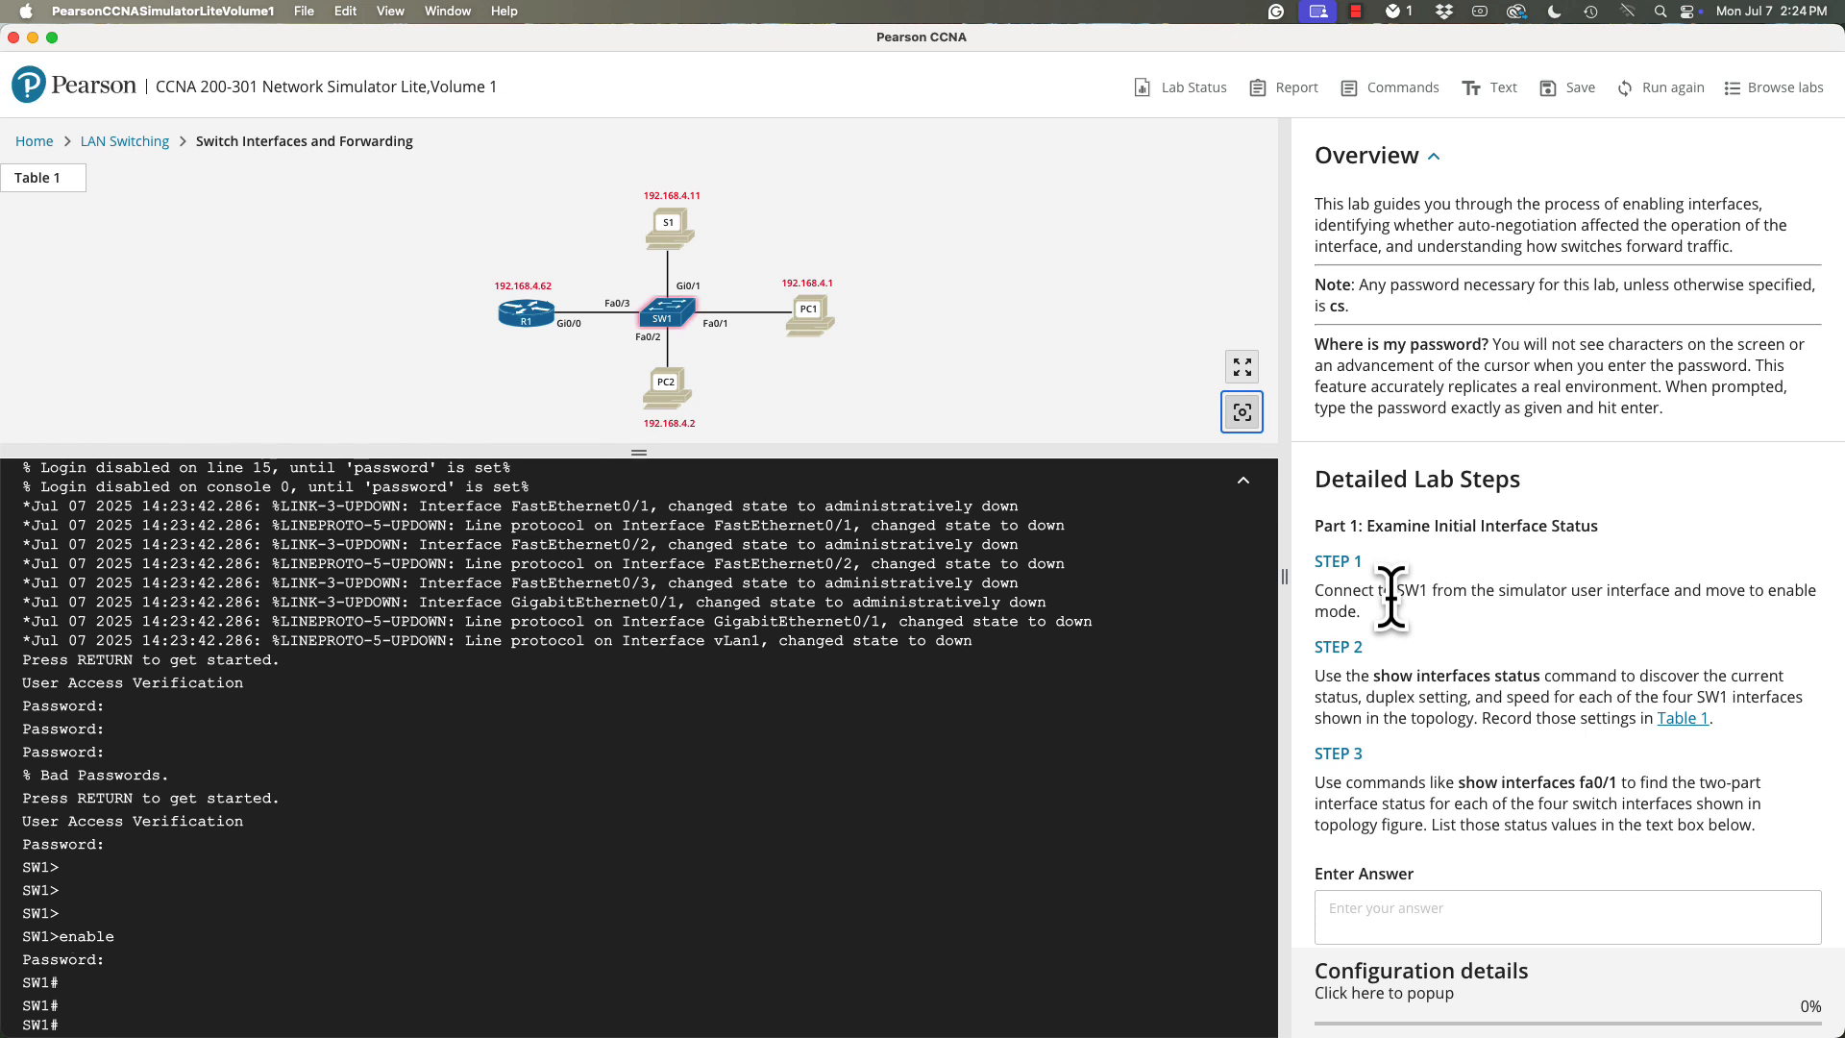
- Enter "dfg" as the answer to lab Step 3 and check it against the correct answer
{"action": "scroll", "coordinate": [1548, 757], "scroll_direction": "down", "scroll_amount": 5}
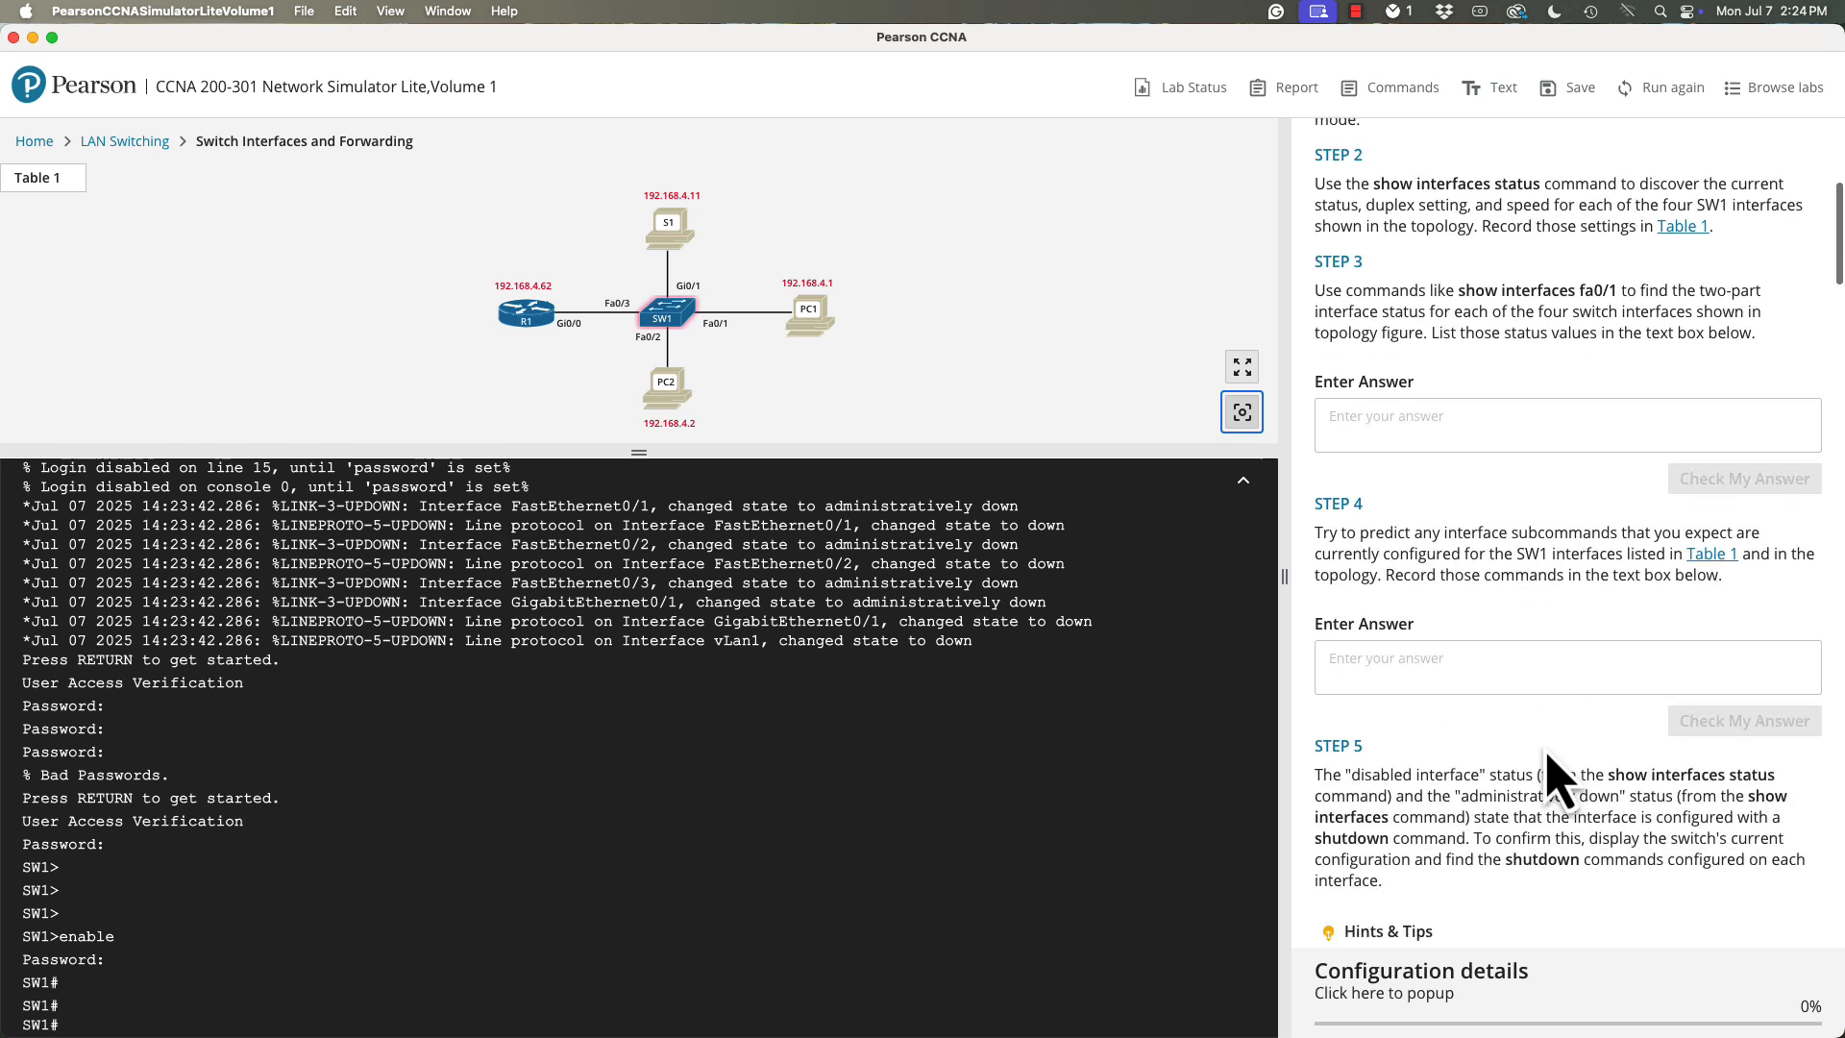
{"action": "scroll", "coordinate": [1552, 764], "scroll_direction": "down", "scroll_amount": 1}
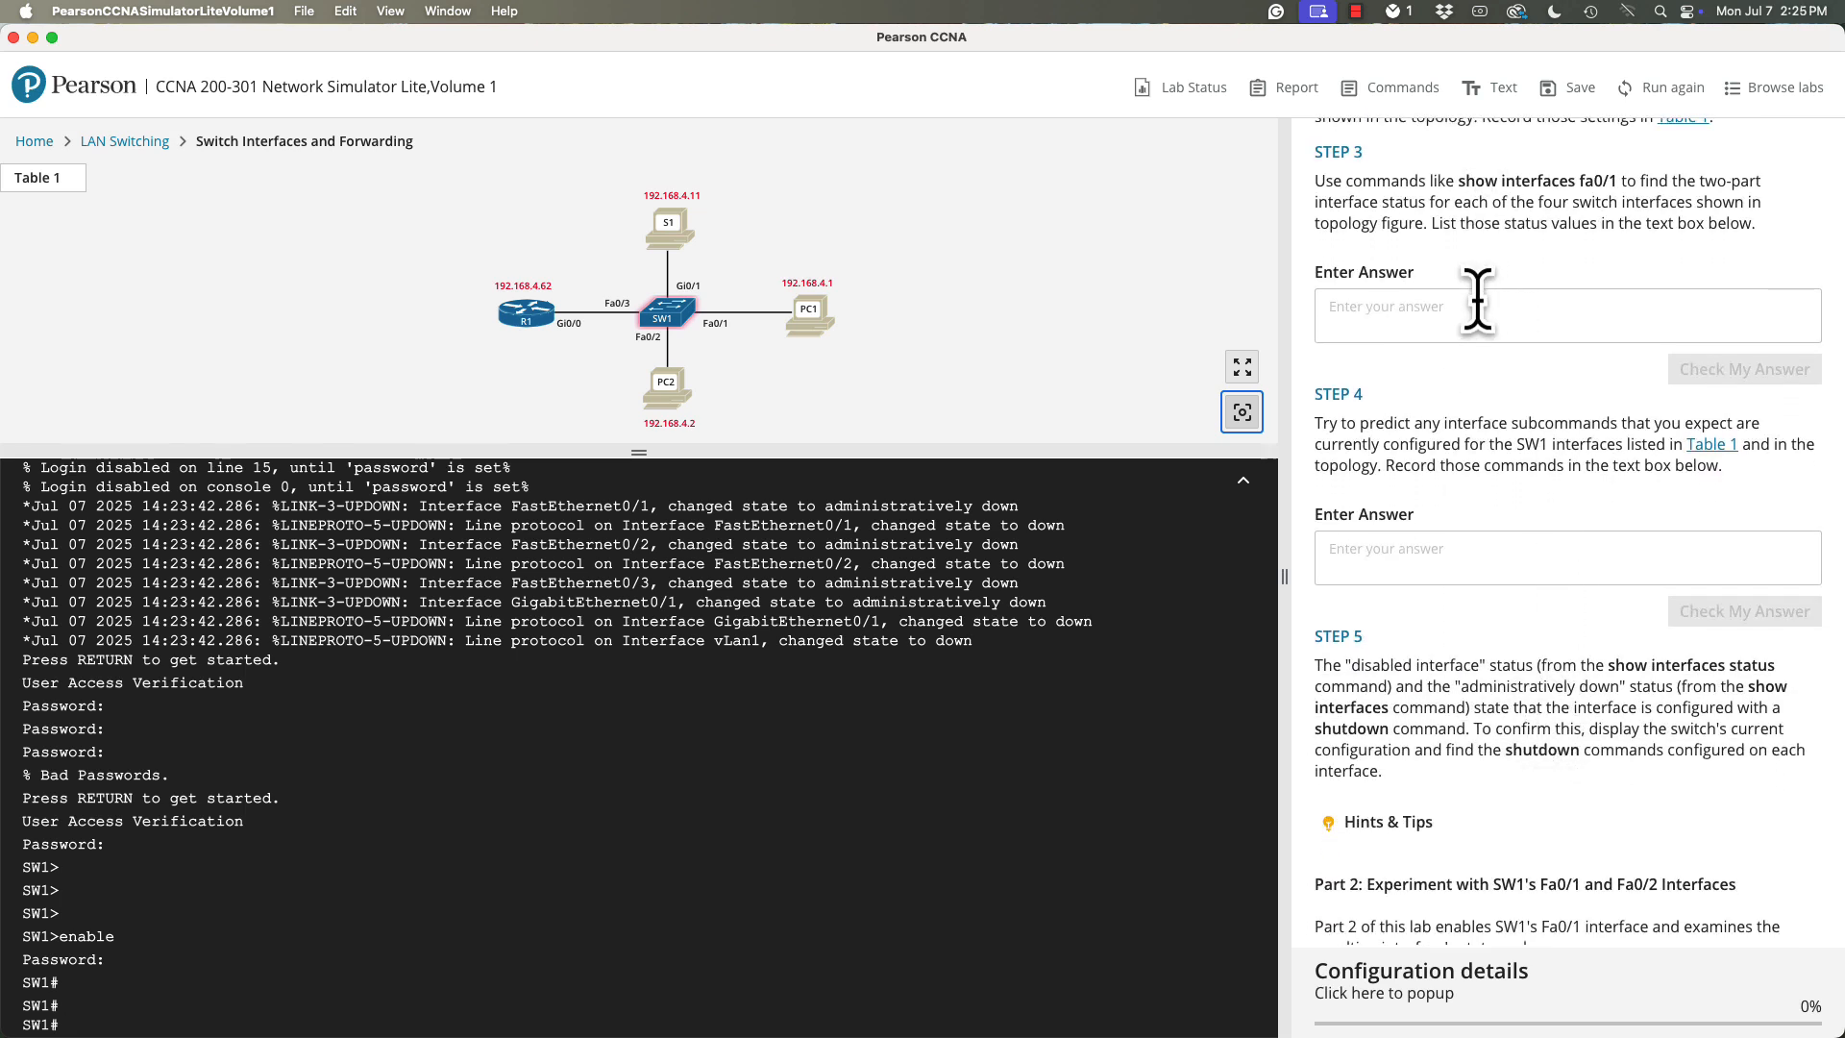
{"action": "left_click", "coordinate": [1476, 310]}
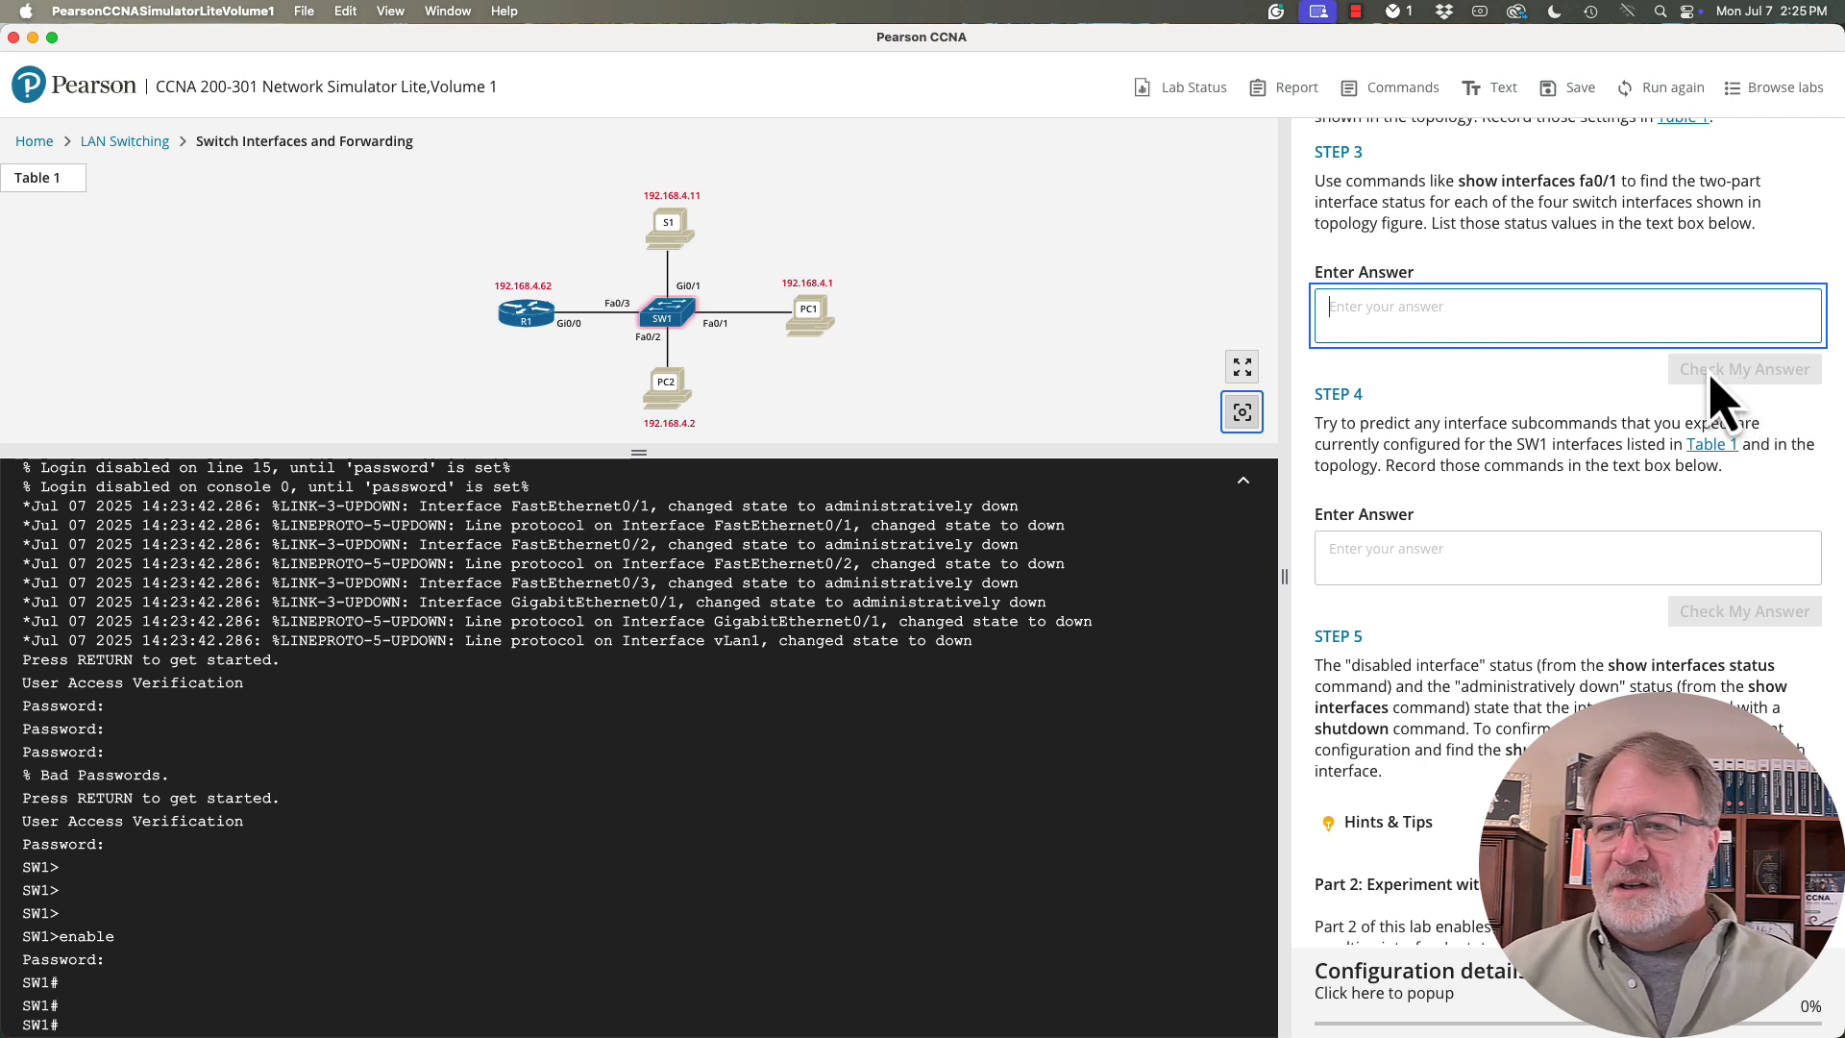
{"action": "type", "text": "dfg"}
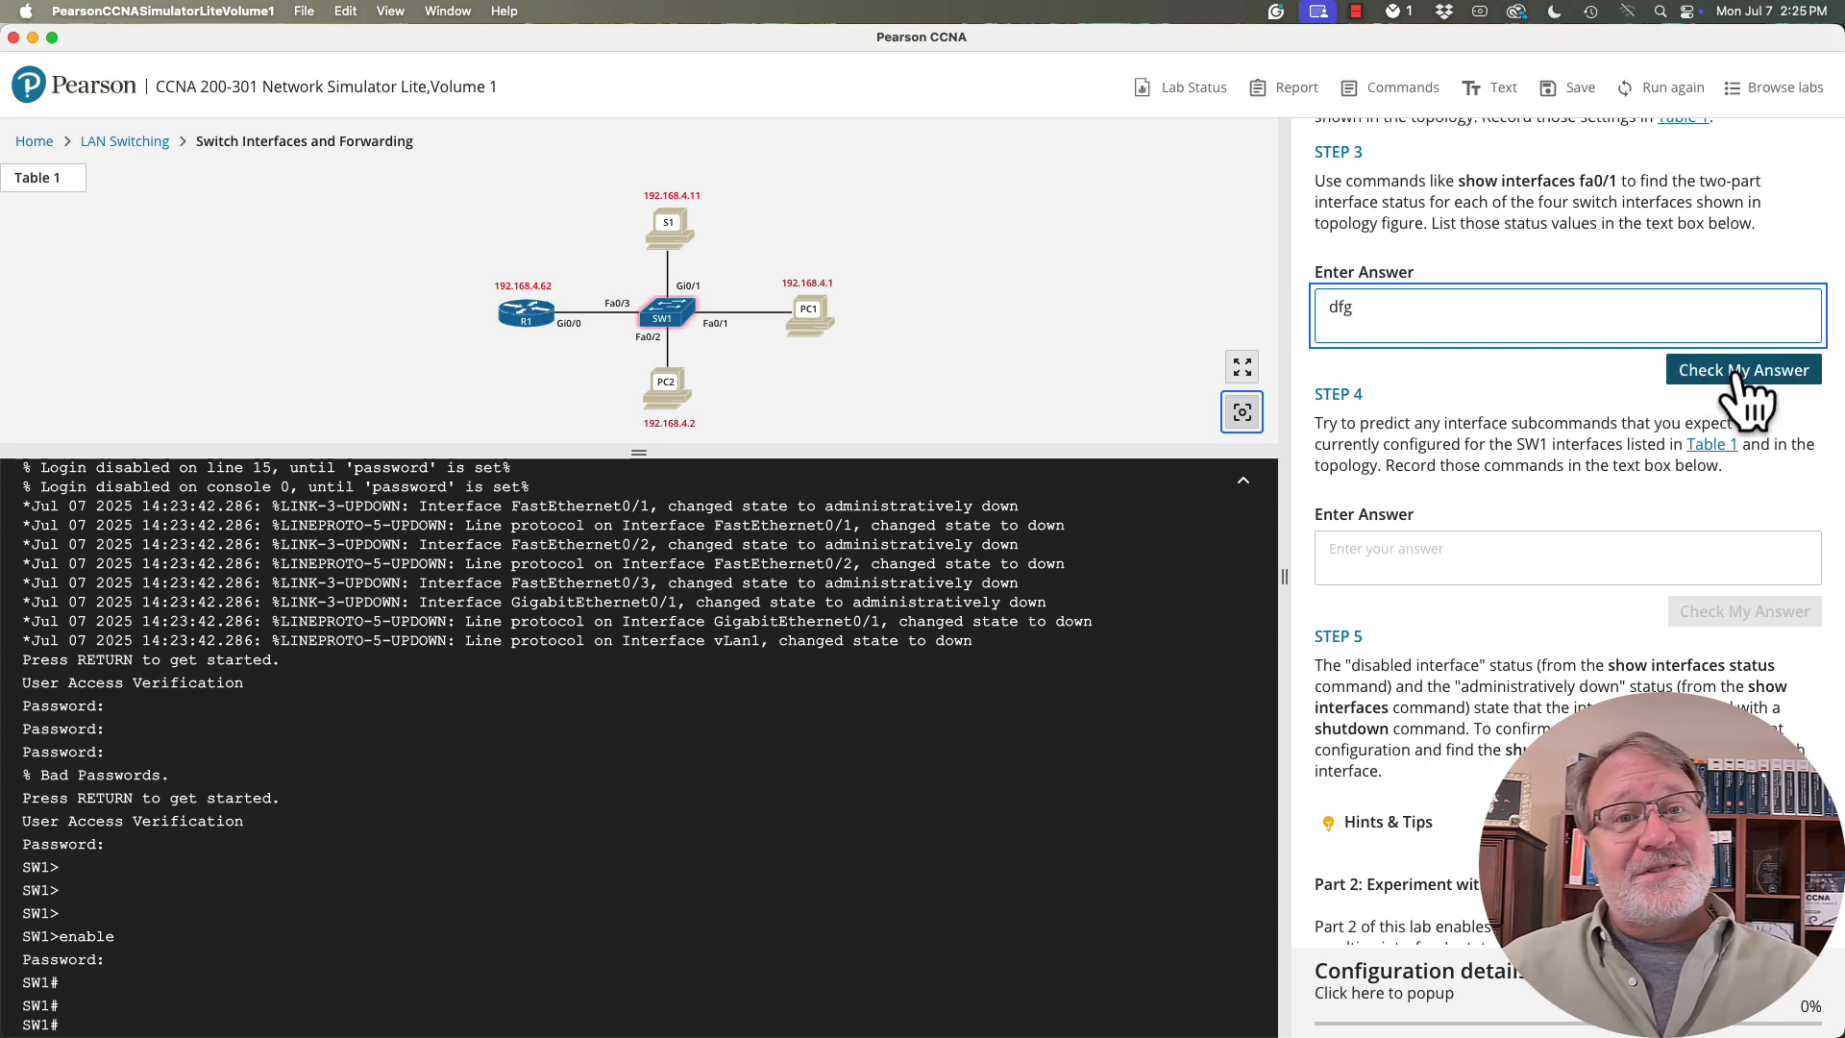
{"action": "left_click", "coordinate": [1739, 375]}
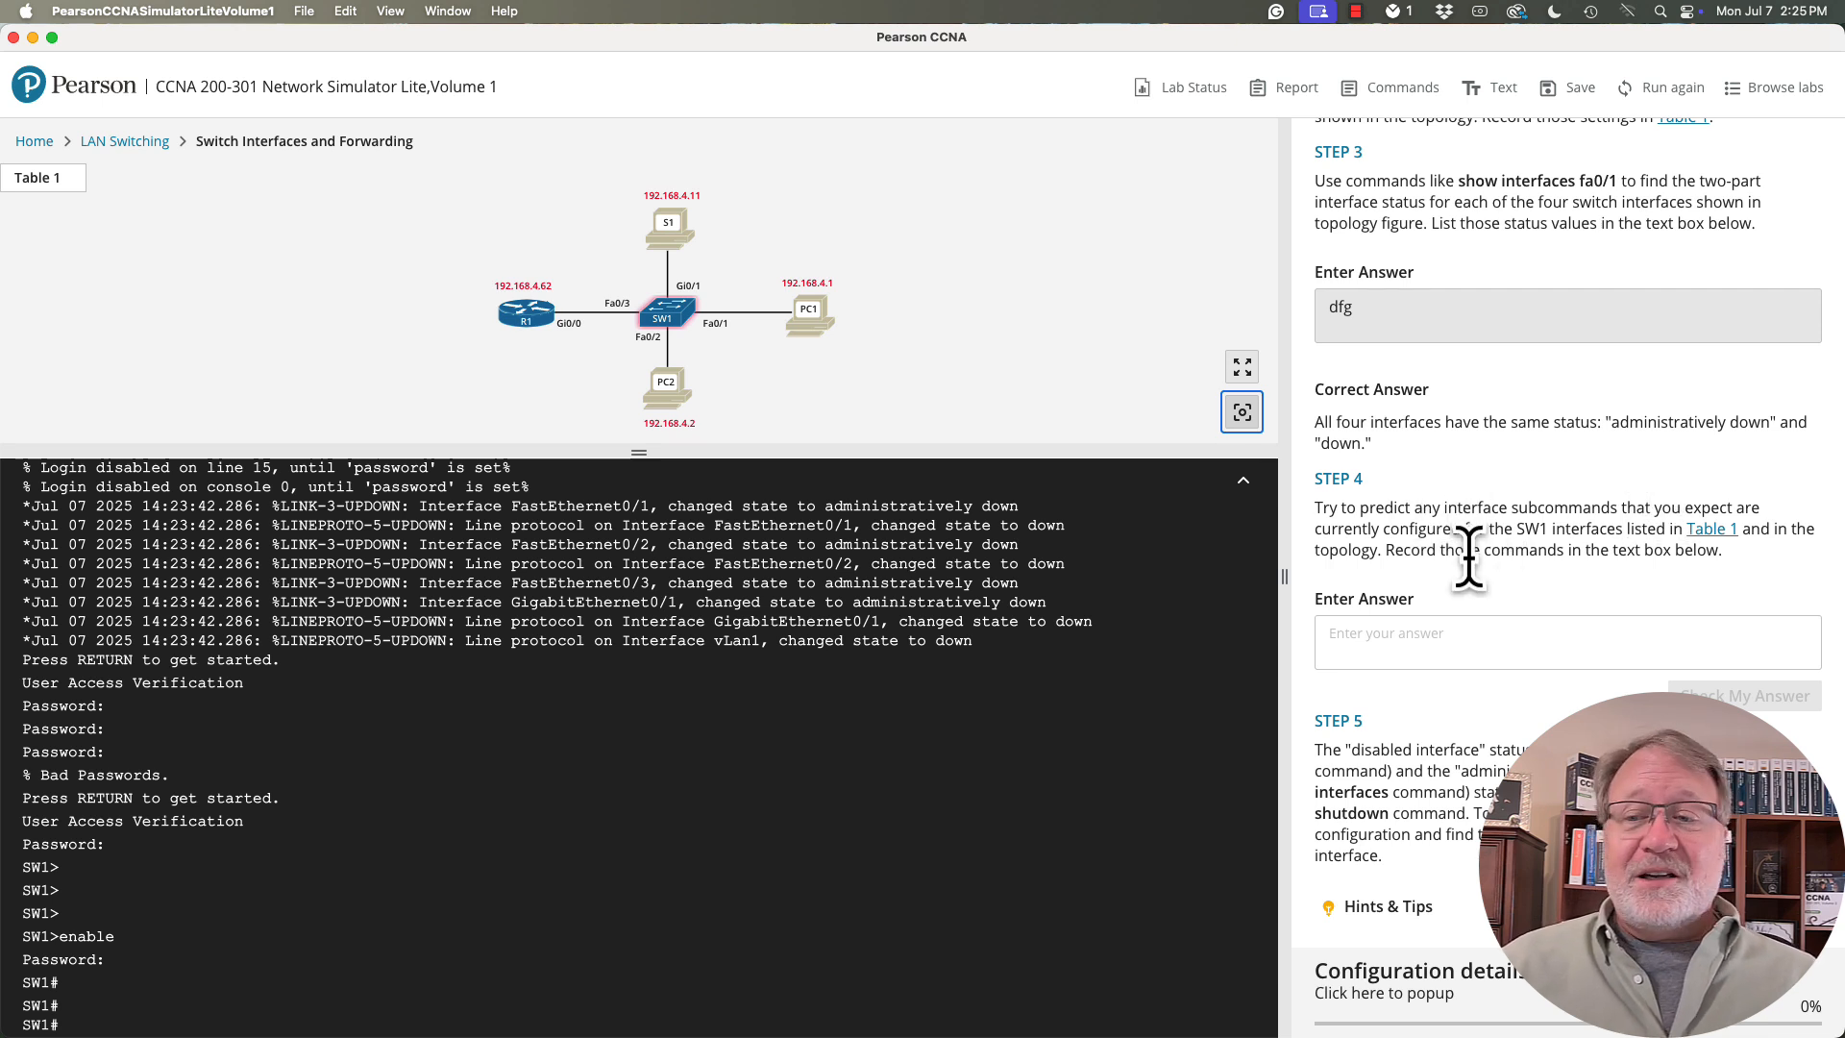
- Run "show interfaces status" on SW1 for lab Step 2
{"action": "scroll", "coordinate": [1470, 557], "scroll_direction": "up", "scroll_amount": 2}
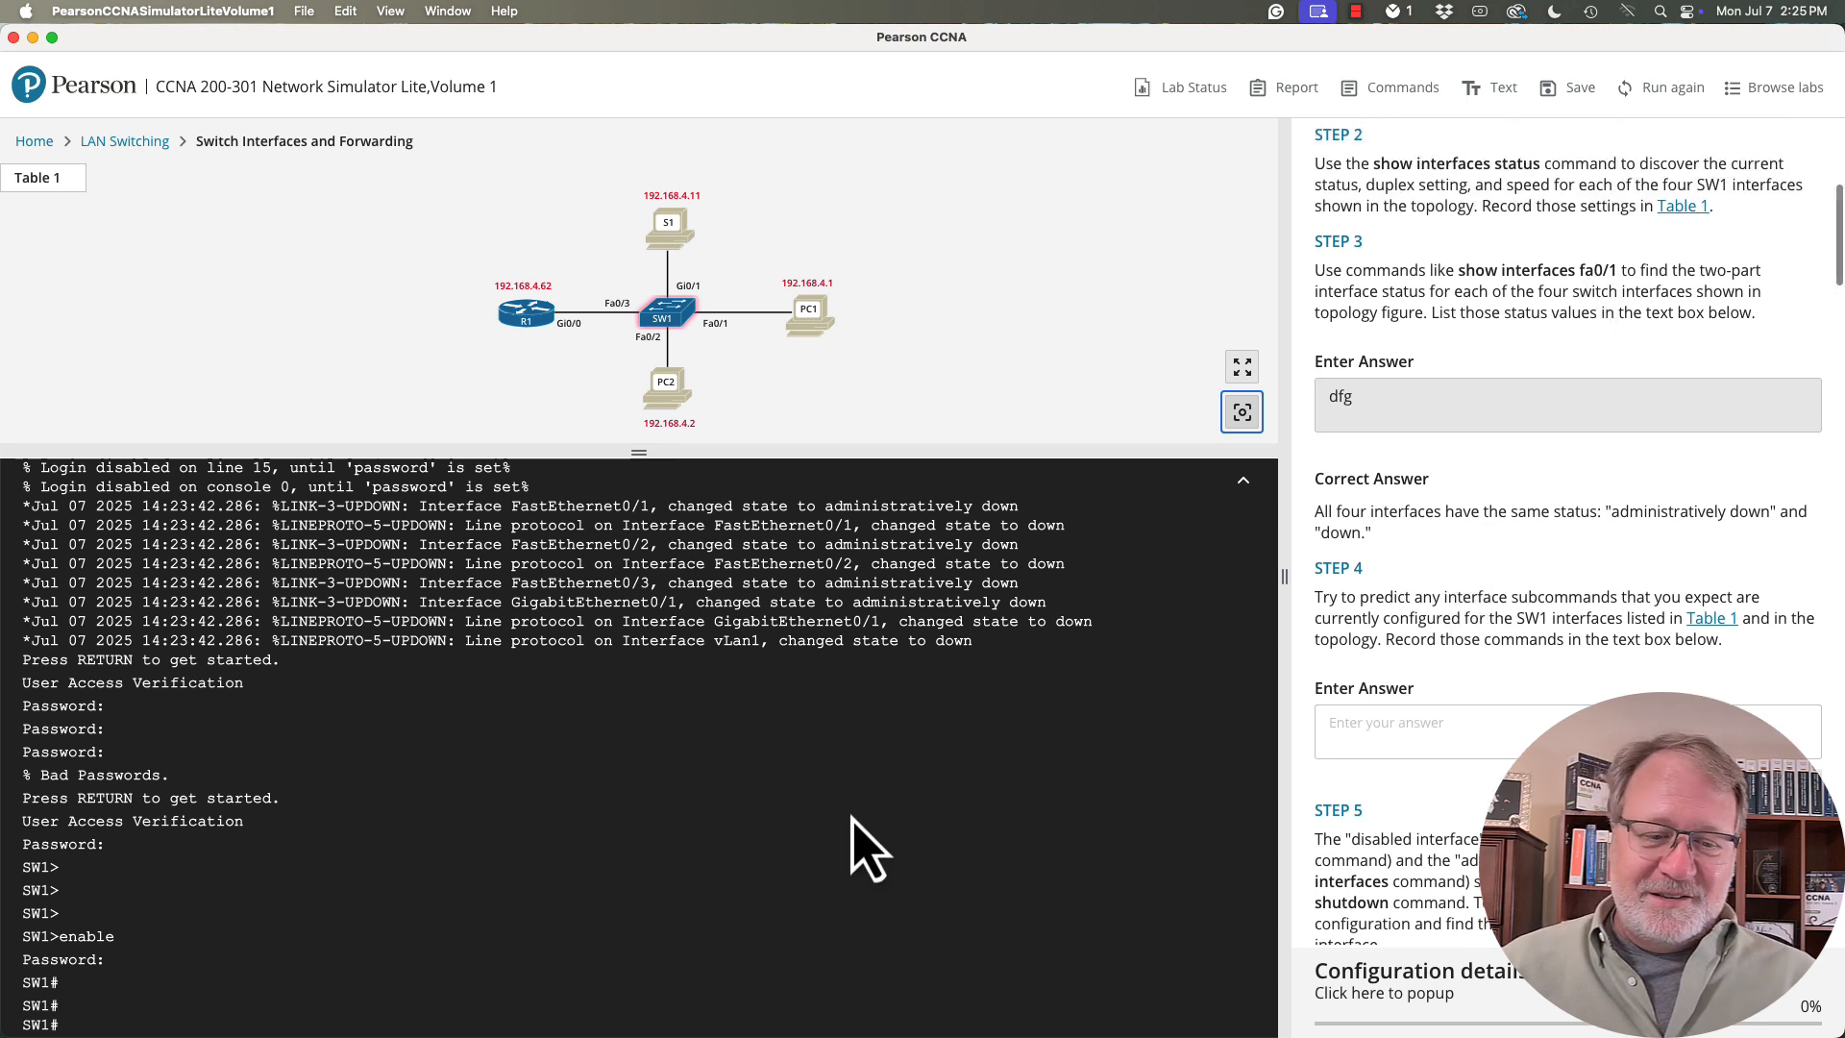
{"action": "key", "text": "Return"}
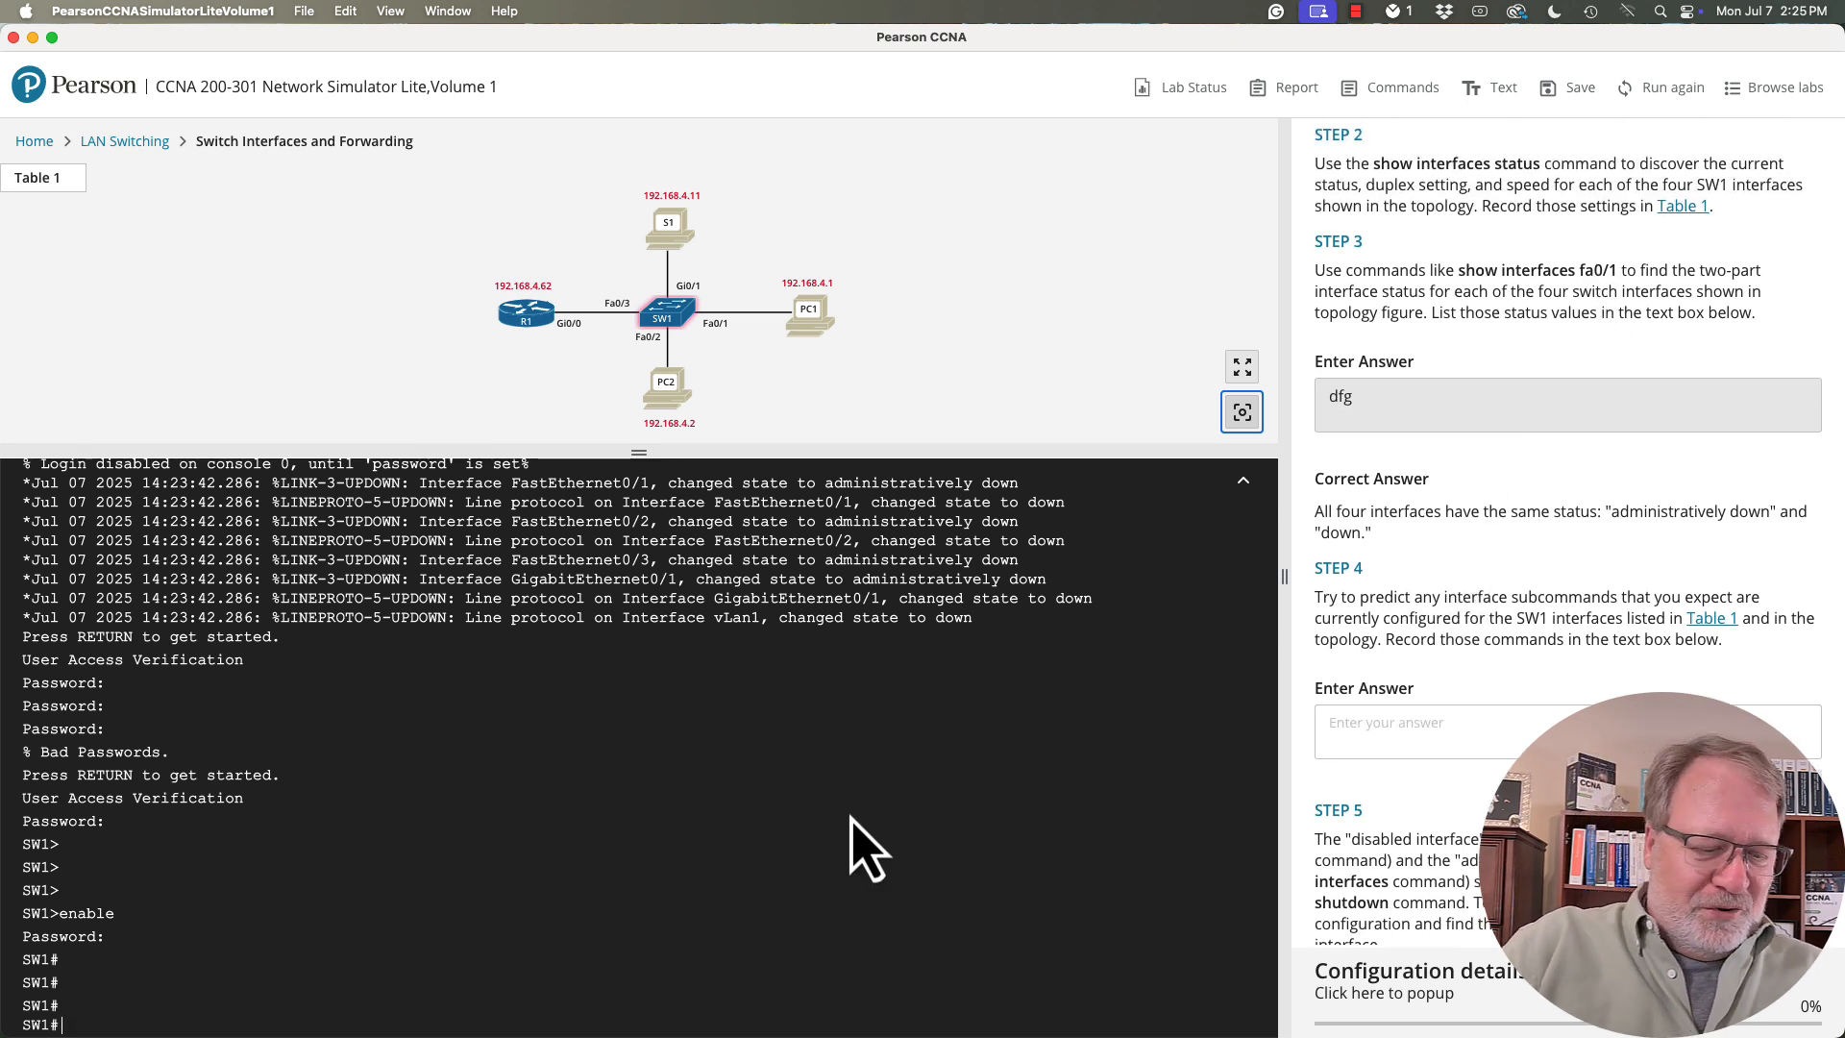
{"action": "type", "text": "show int"}
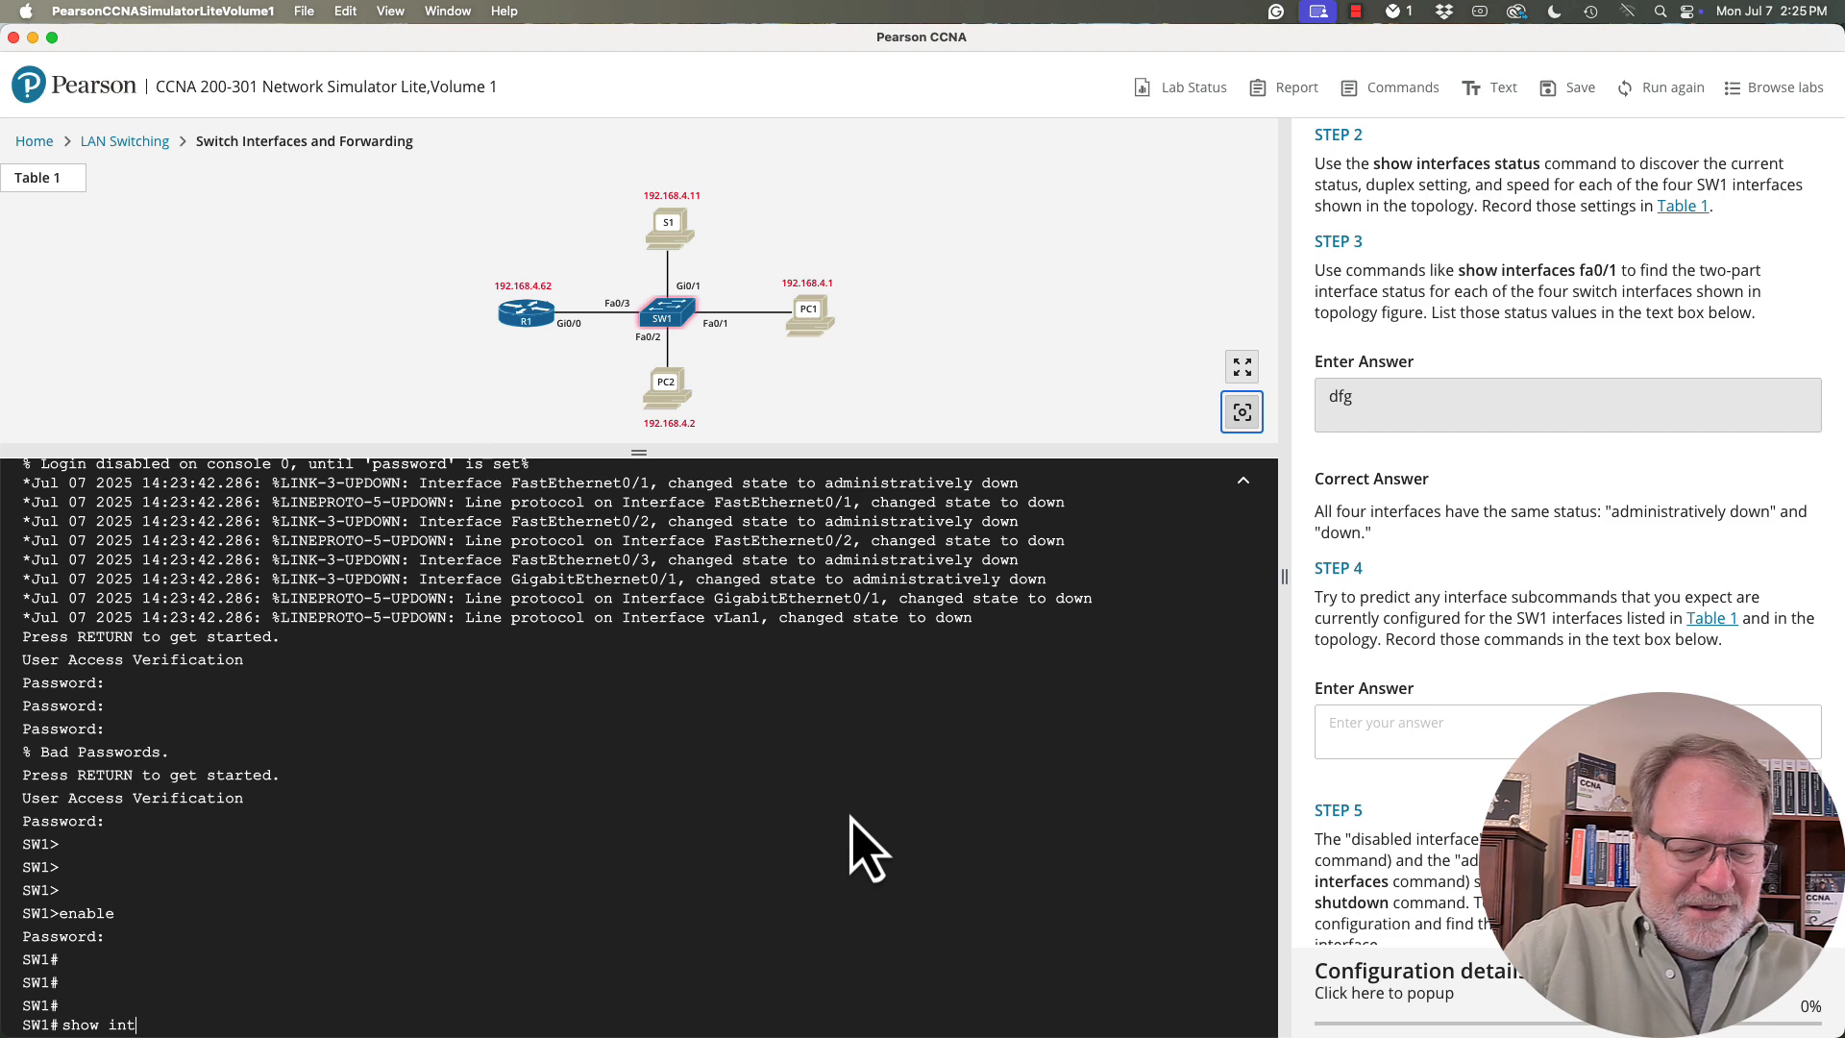
{"action": "type", "text": "erfaces stat"}
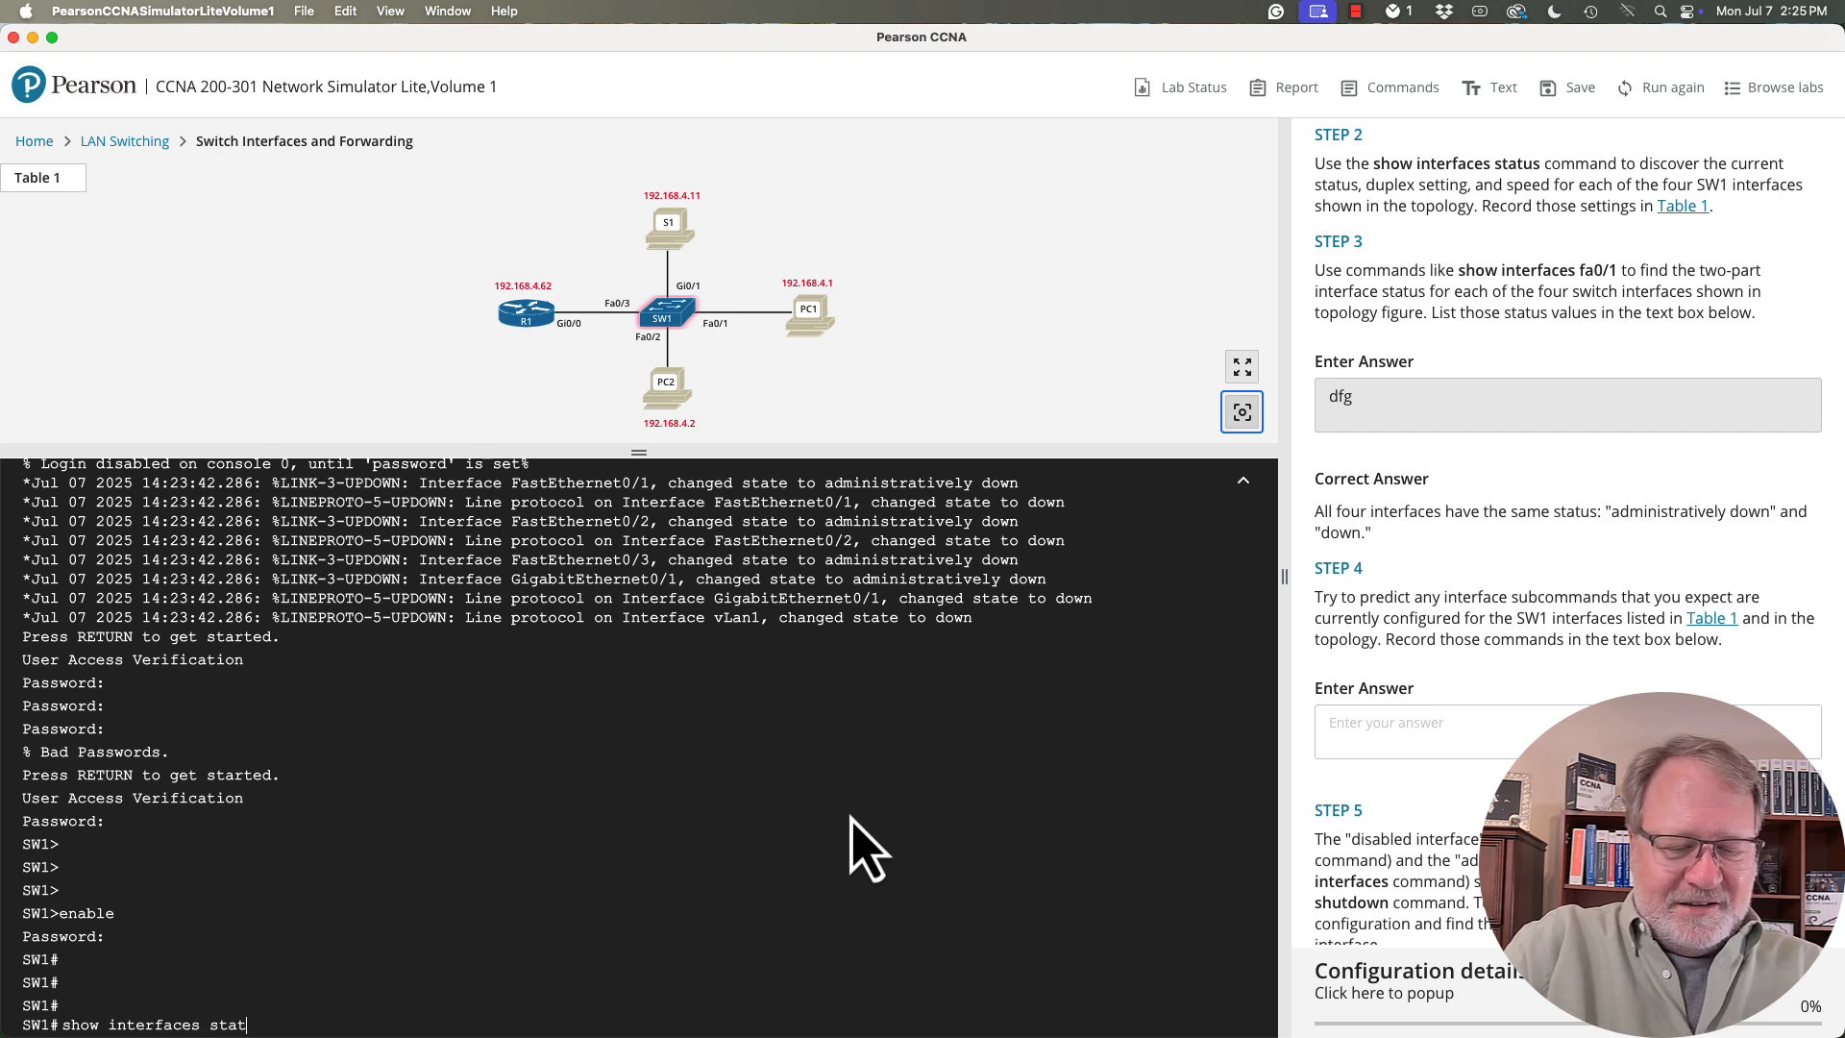
{"action": "type", "text": "us"}
{"action": "key", "text": "Return"}
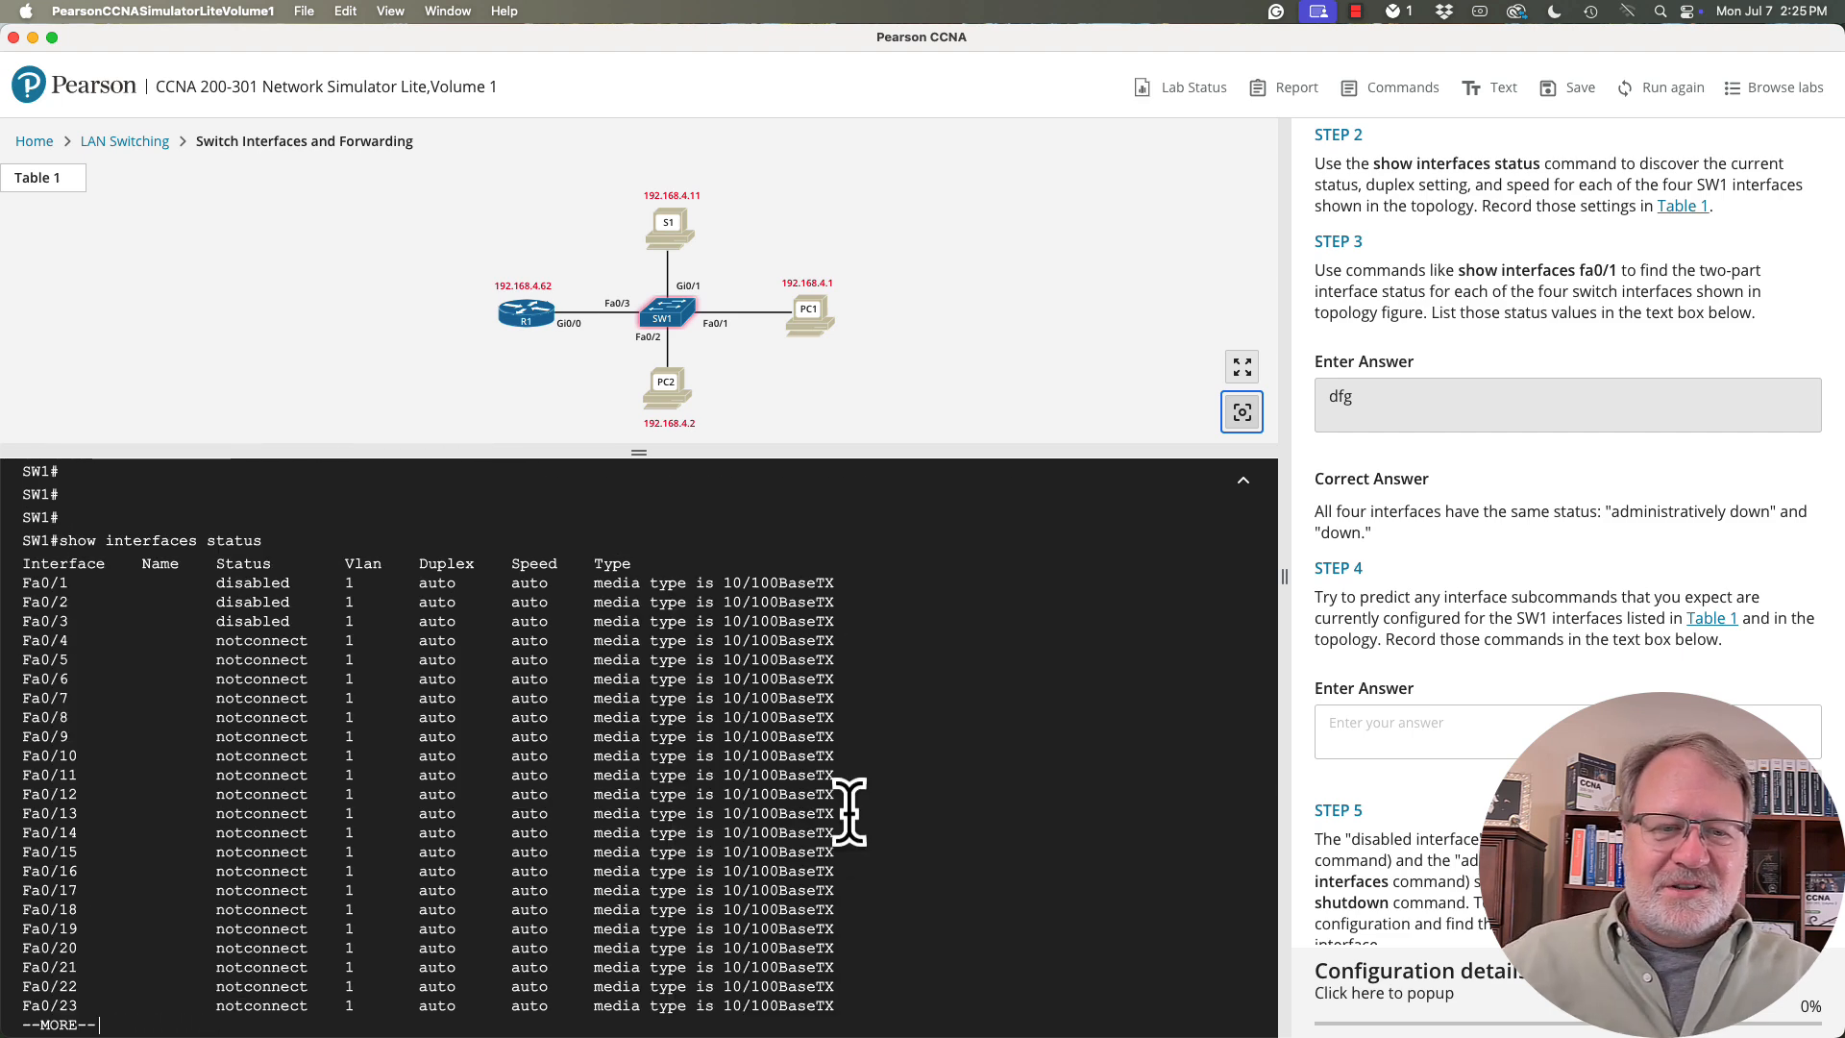
- Page through the full interface status listing and examine the Status values of Fa0/1 and Gi0/1
{"action": "left_click_drag", "start_coordinate": [290, 582], "coordinate": [218, 582]}
{"action": "scroll", "coordinate": [304, 611], "scroll_direction": "down", "scroll_amount": 1}
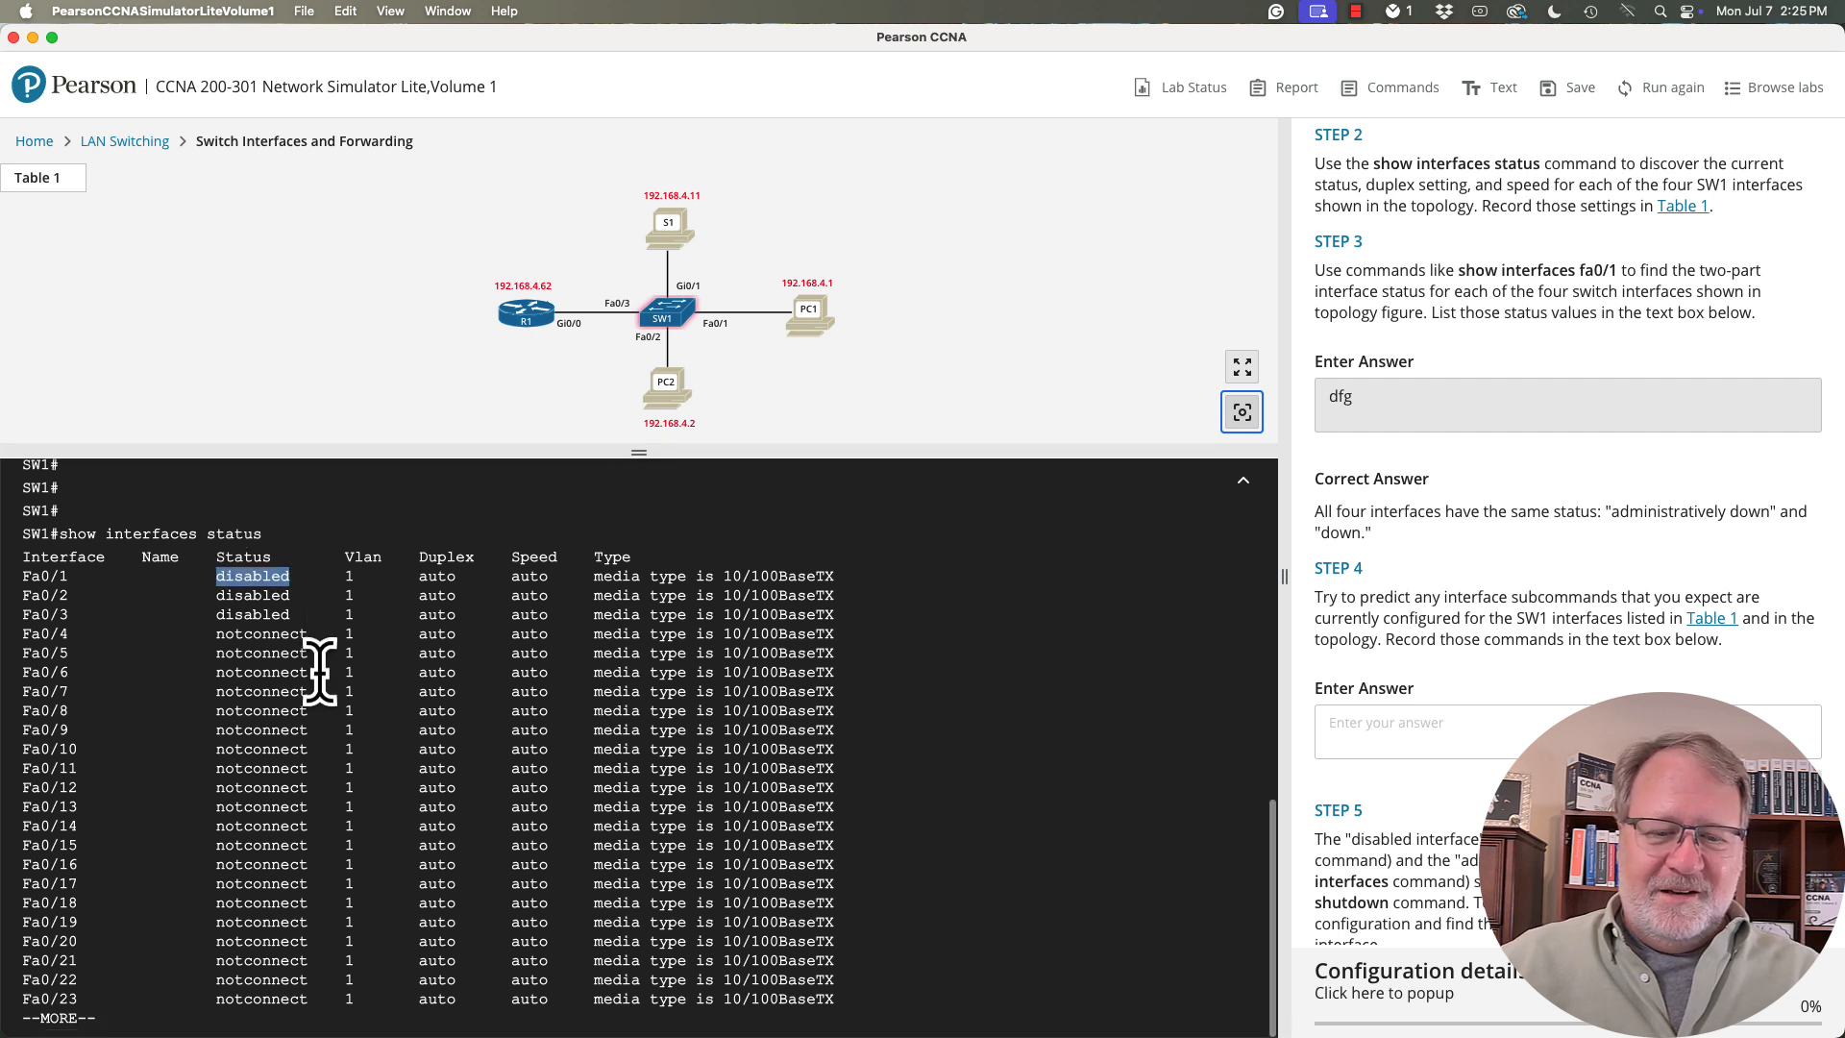
{"action": "left_click", "coordinate": [375, 722]}
{"action": "key", "text": "Return"}
{"action": "key", "text": "Return"}
{"action": "key", "text": "Return"}
{"action": "key", "text": "Return"}
{"action": "key", "text": "Return"}
{"action": "key", "text": "Return"}
{"action": "key", "text": "Return"}
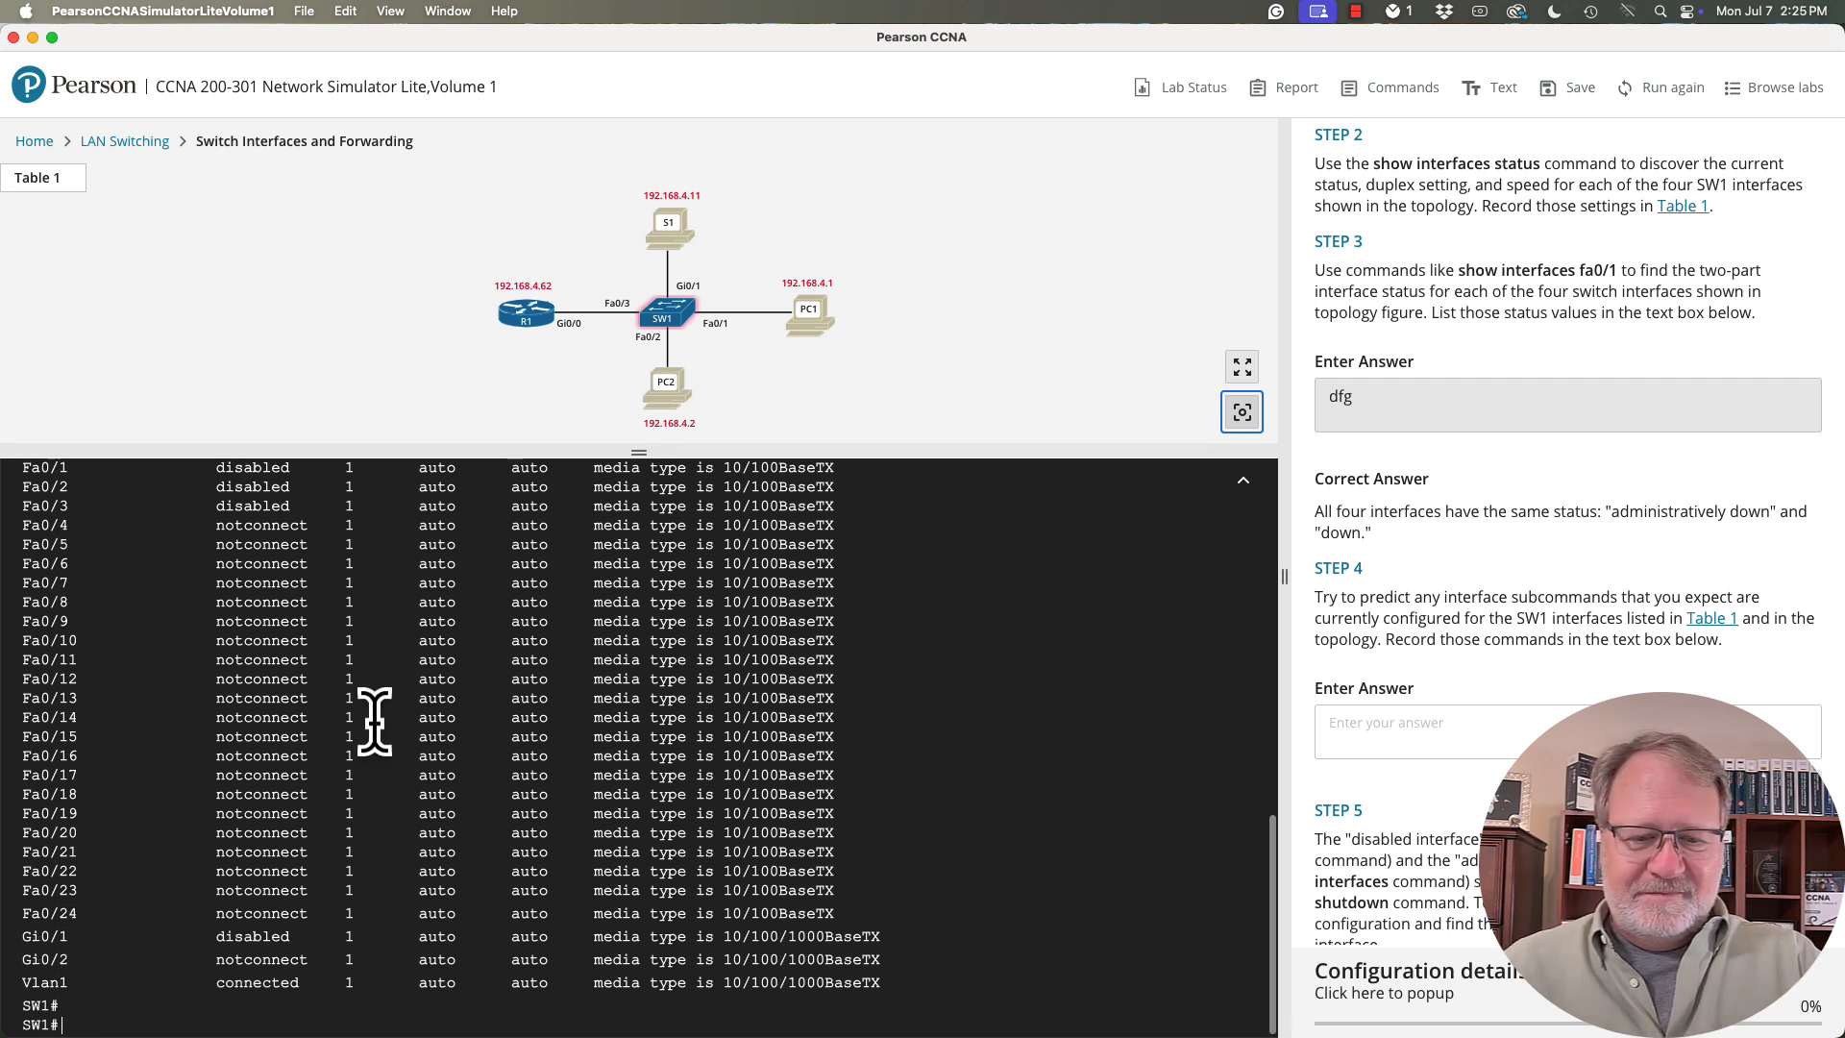
{"action": "left_click_drag", "start_coordinate": [289, 890], "coordinate": [218, 890]}
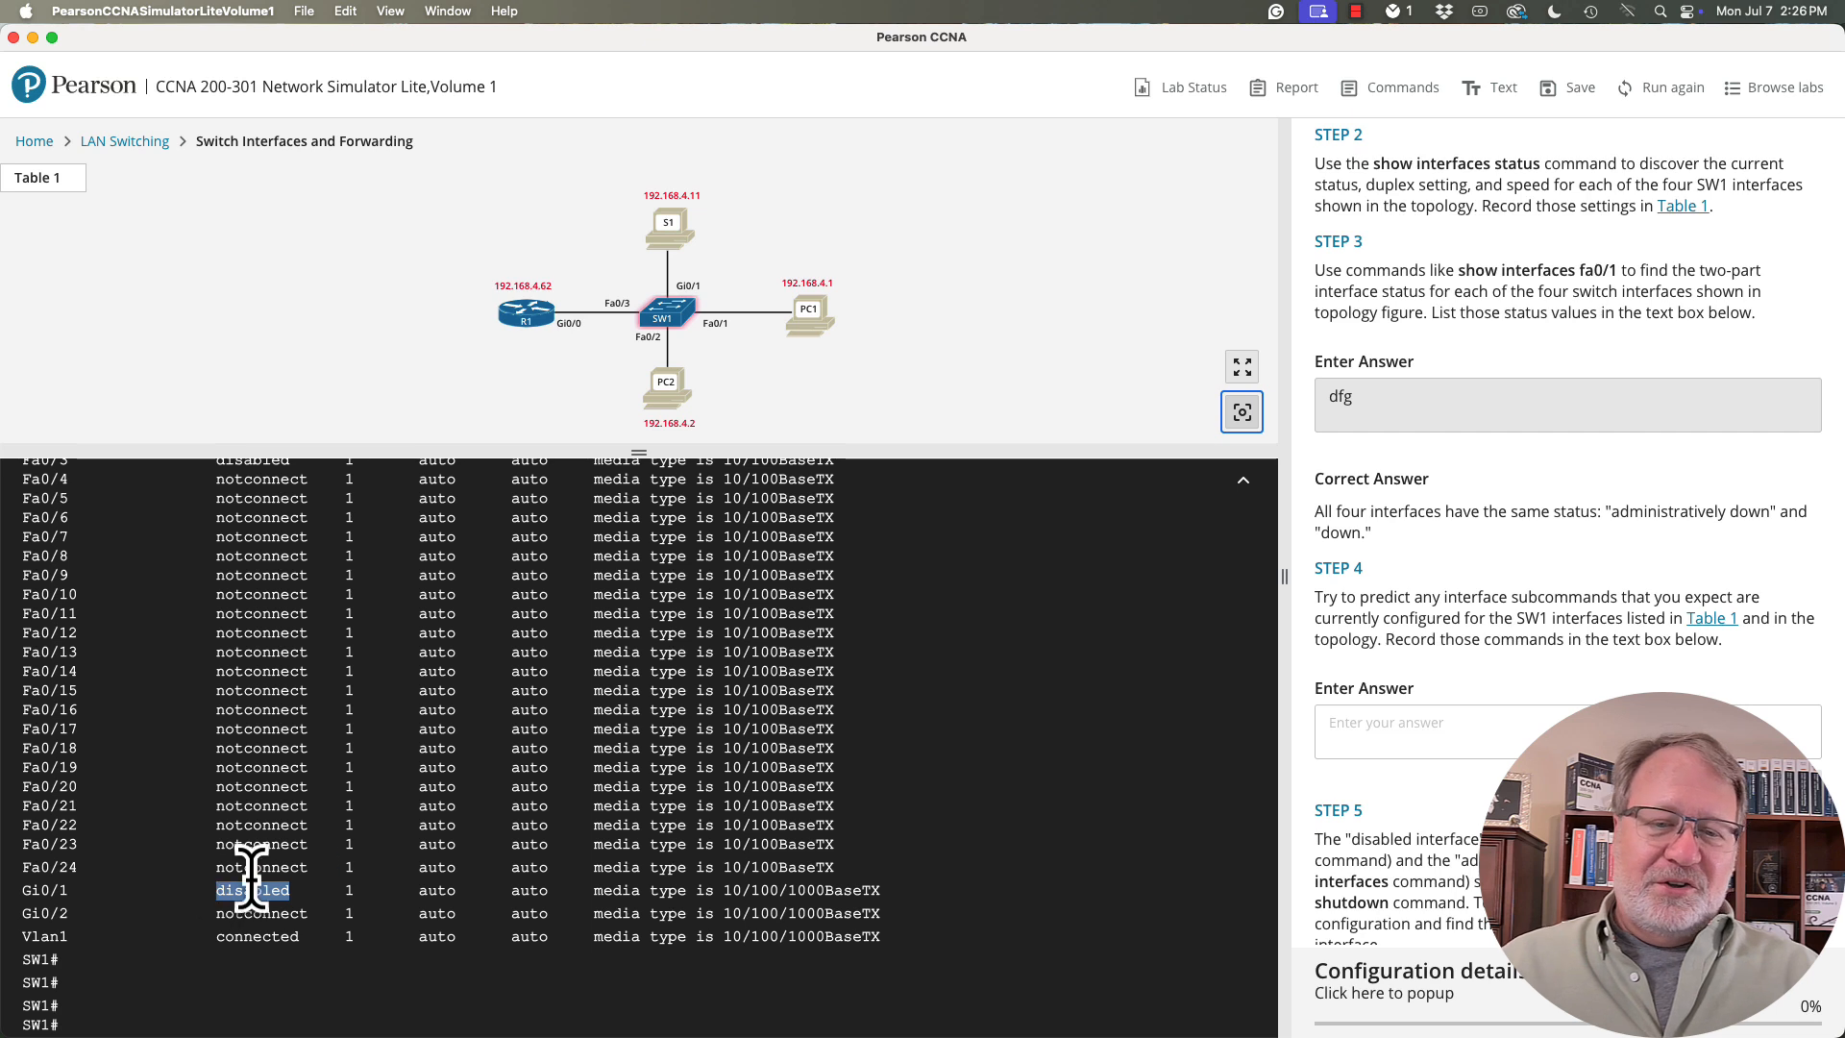
{"action": "left_click", "coordinate": [416, 862]}
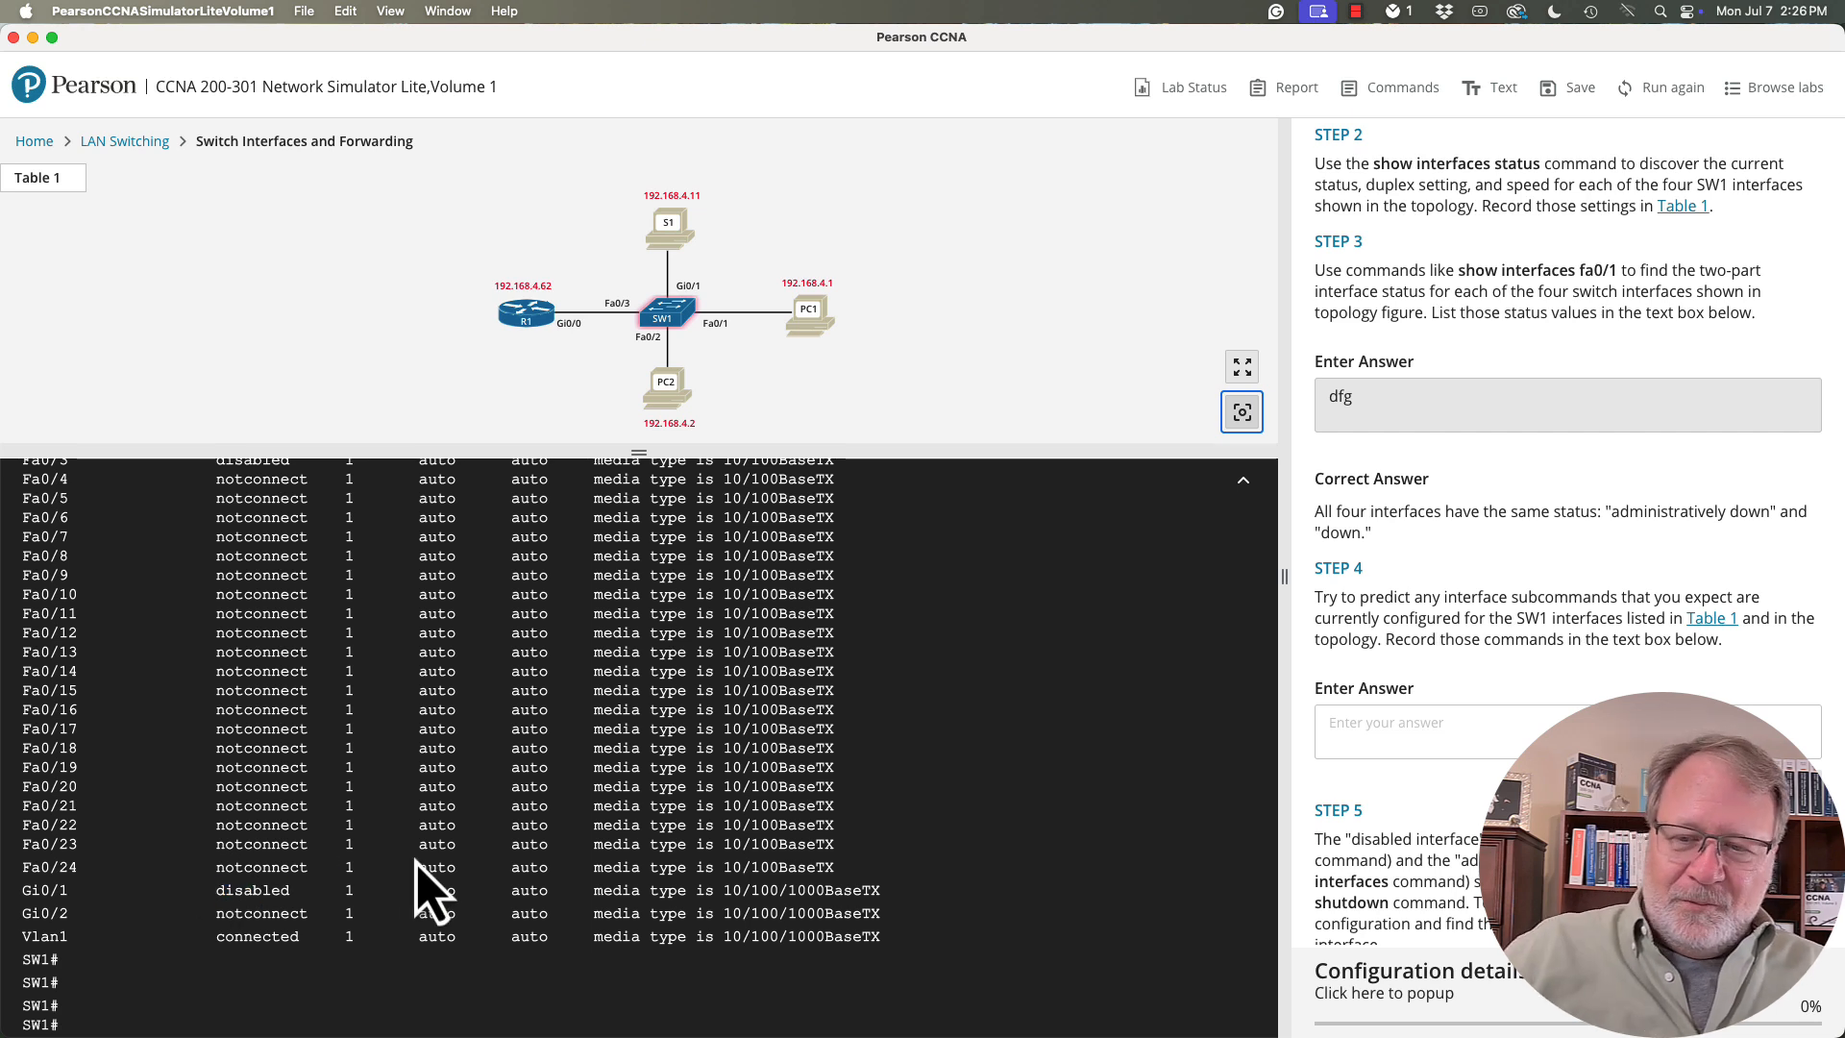
- Run "show interfaces f0/1" on SW1 and examine the interface status and line protocol state in its first line
{"action": "key", "text": "Return"}
{"action": "key", "text": "Return"}
{"action": "type", "text": "s"}
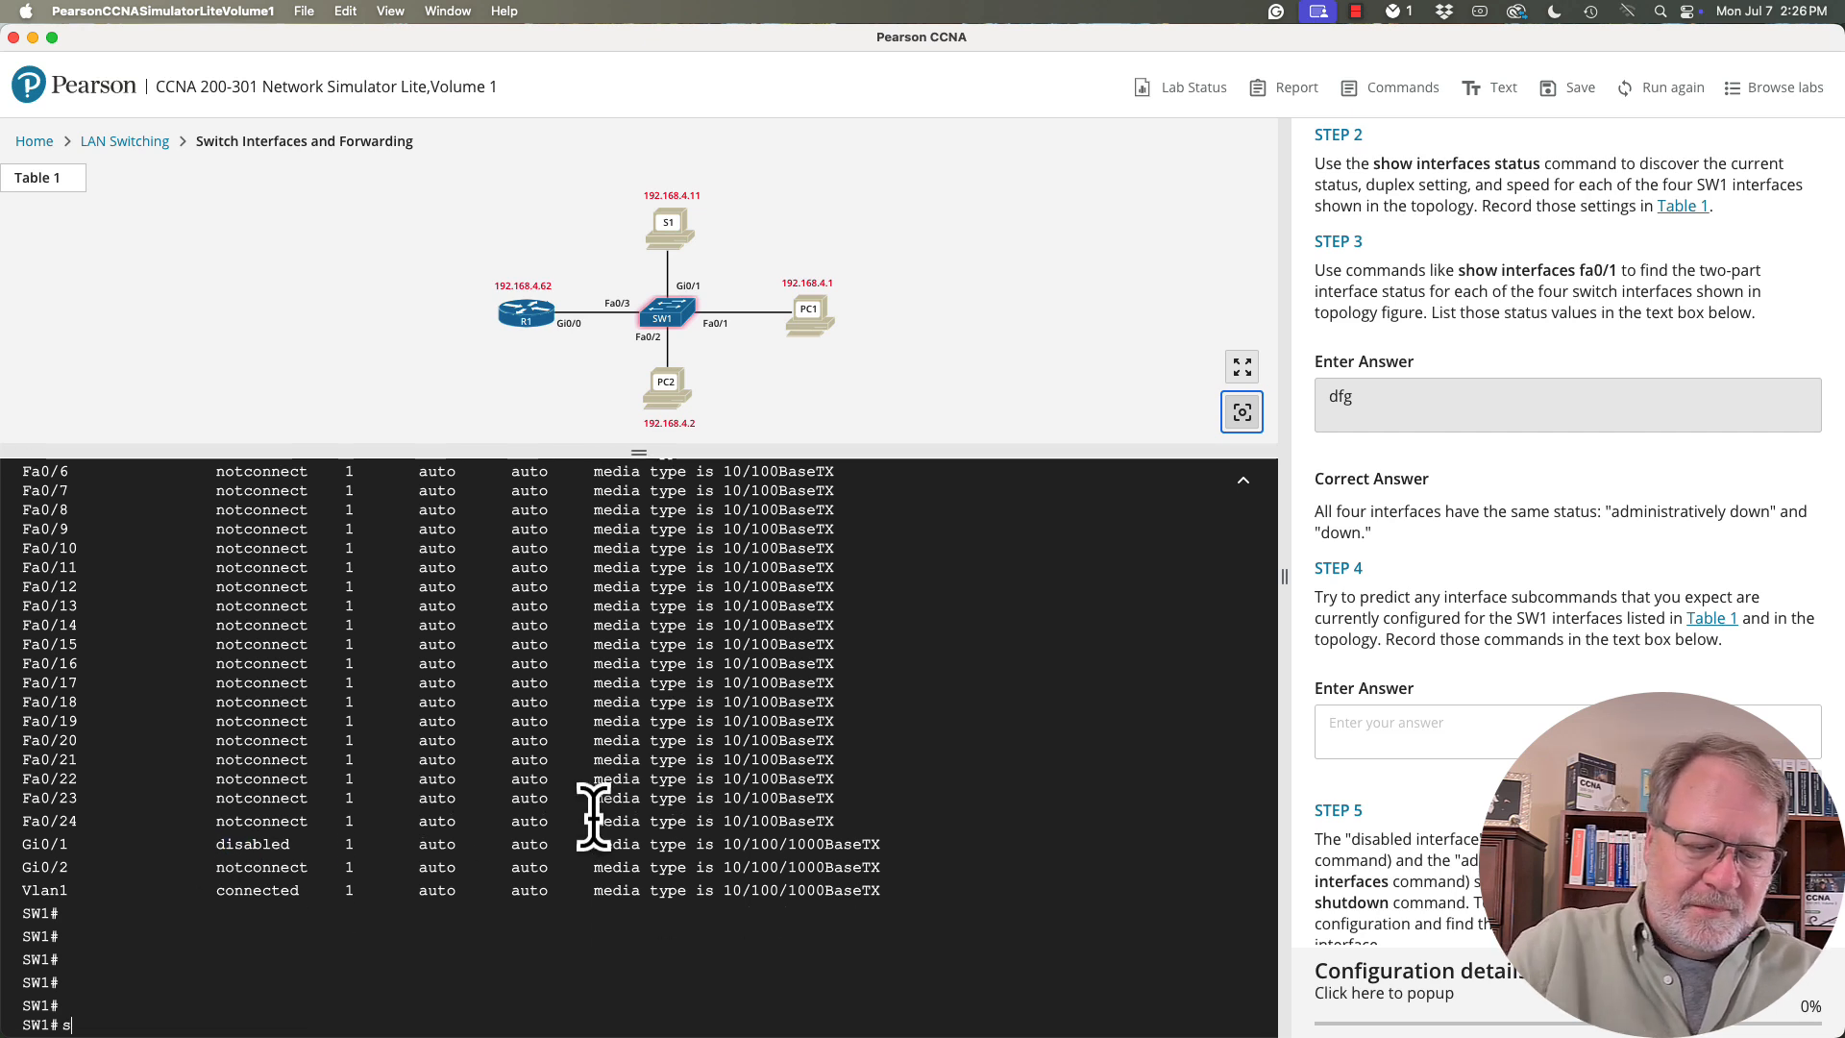
{"action": "type", "text": "how interface"}
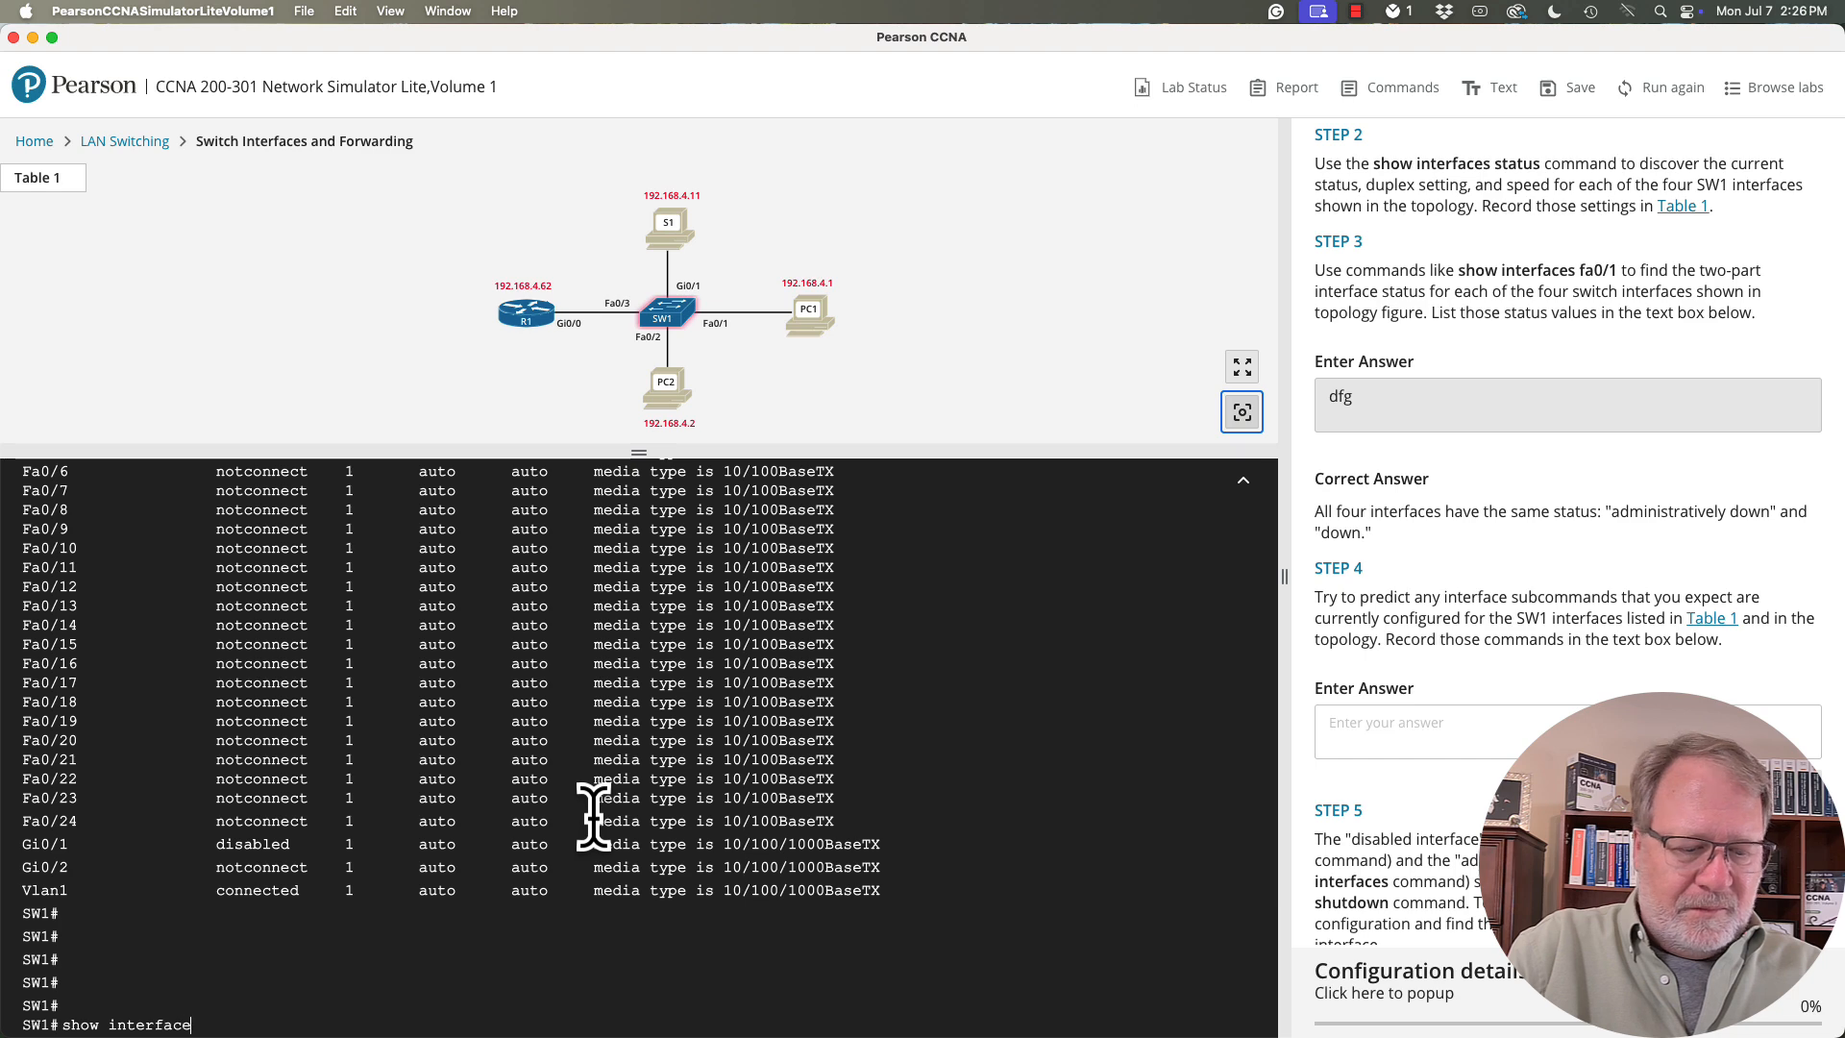
{"action": "type", "text": "s f0/"}
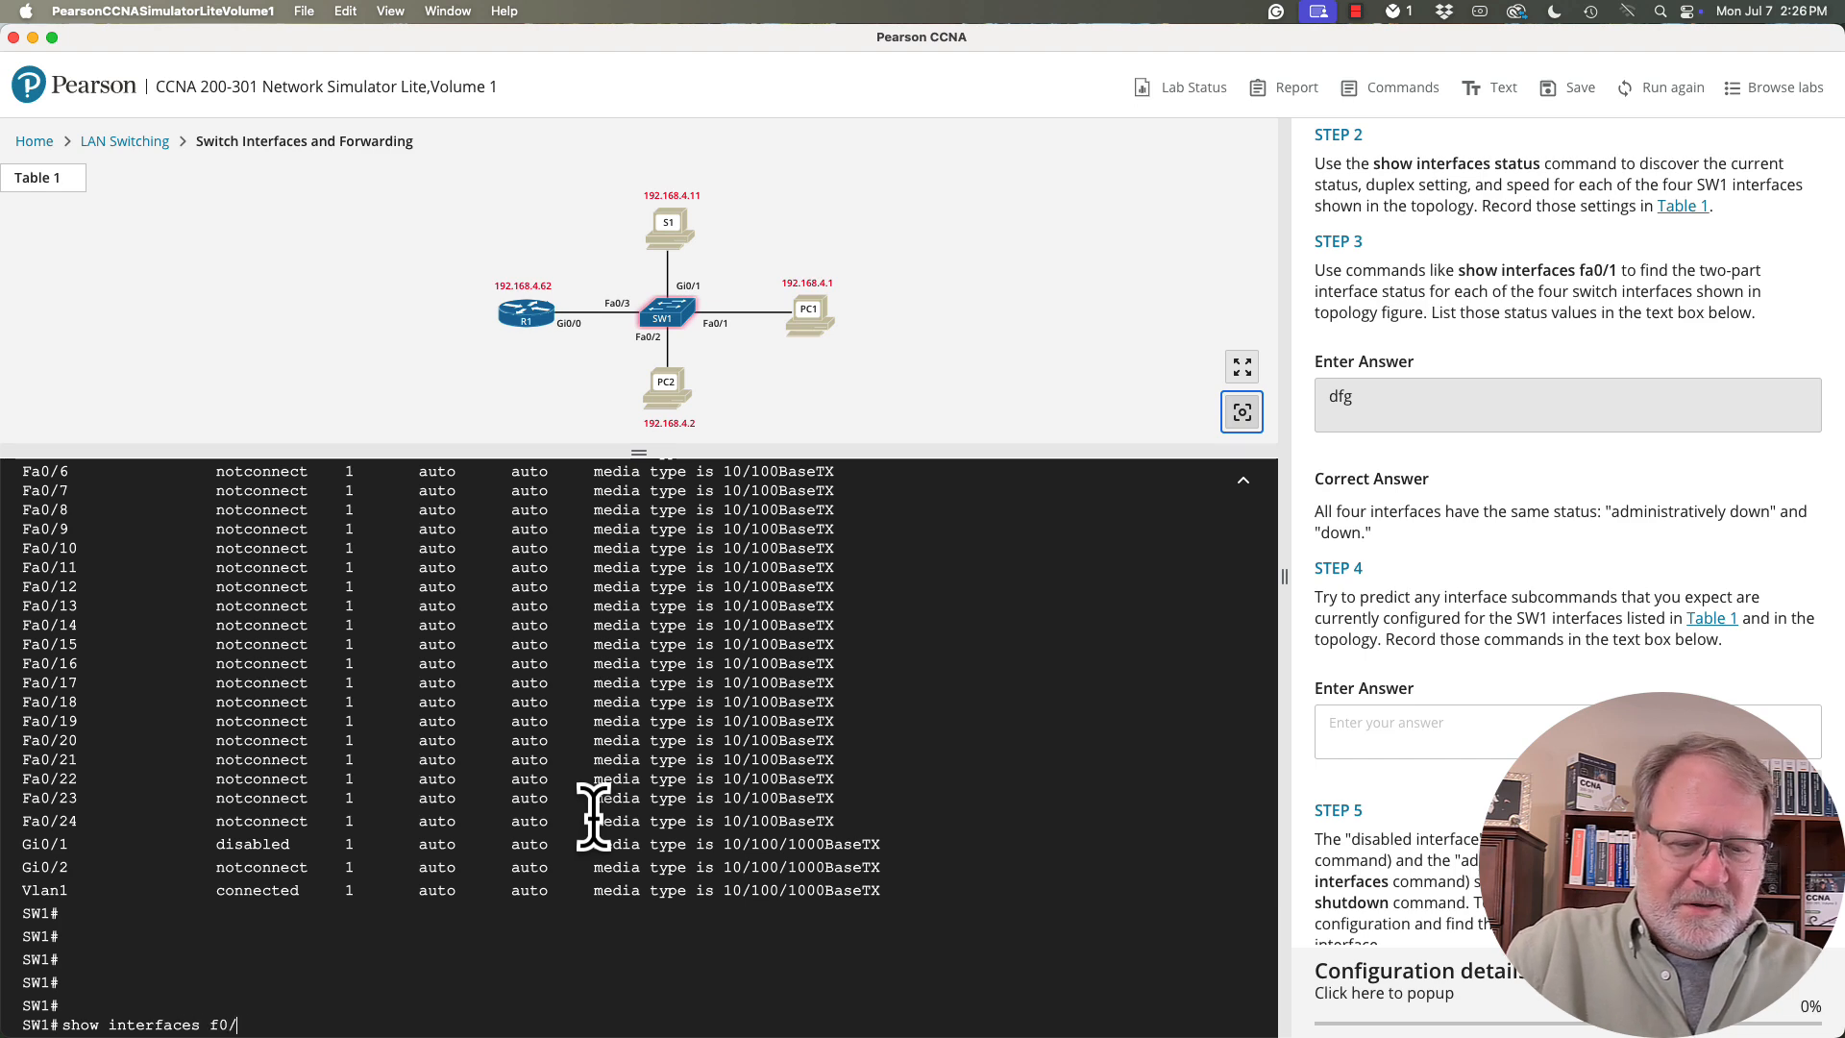
{"action": "type", "text": "1"}
{"action": "key", "text": "Return"}
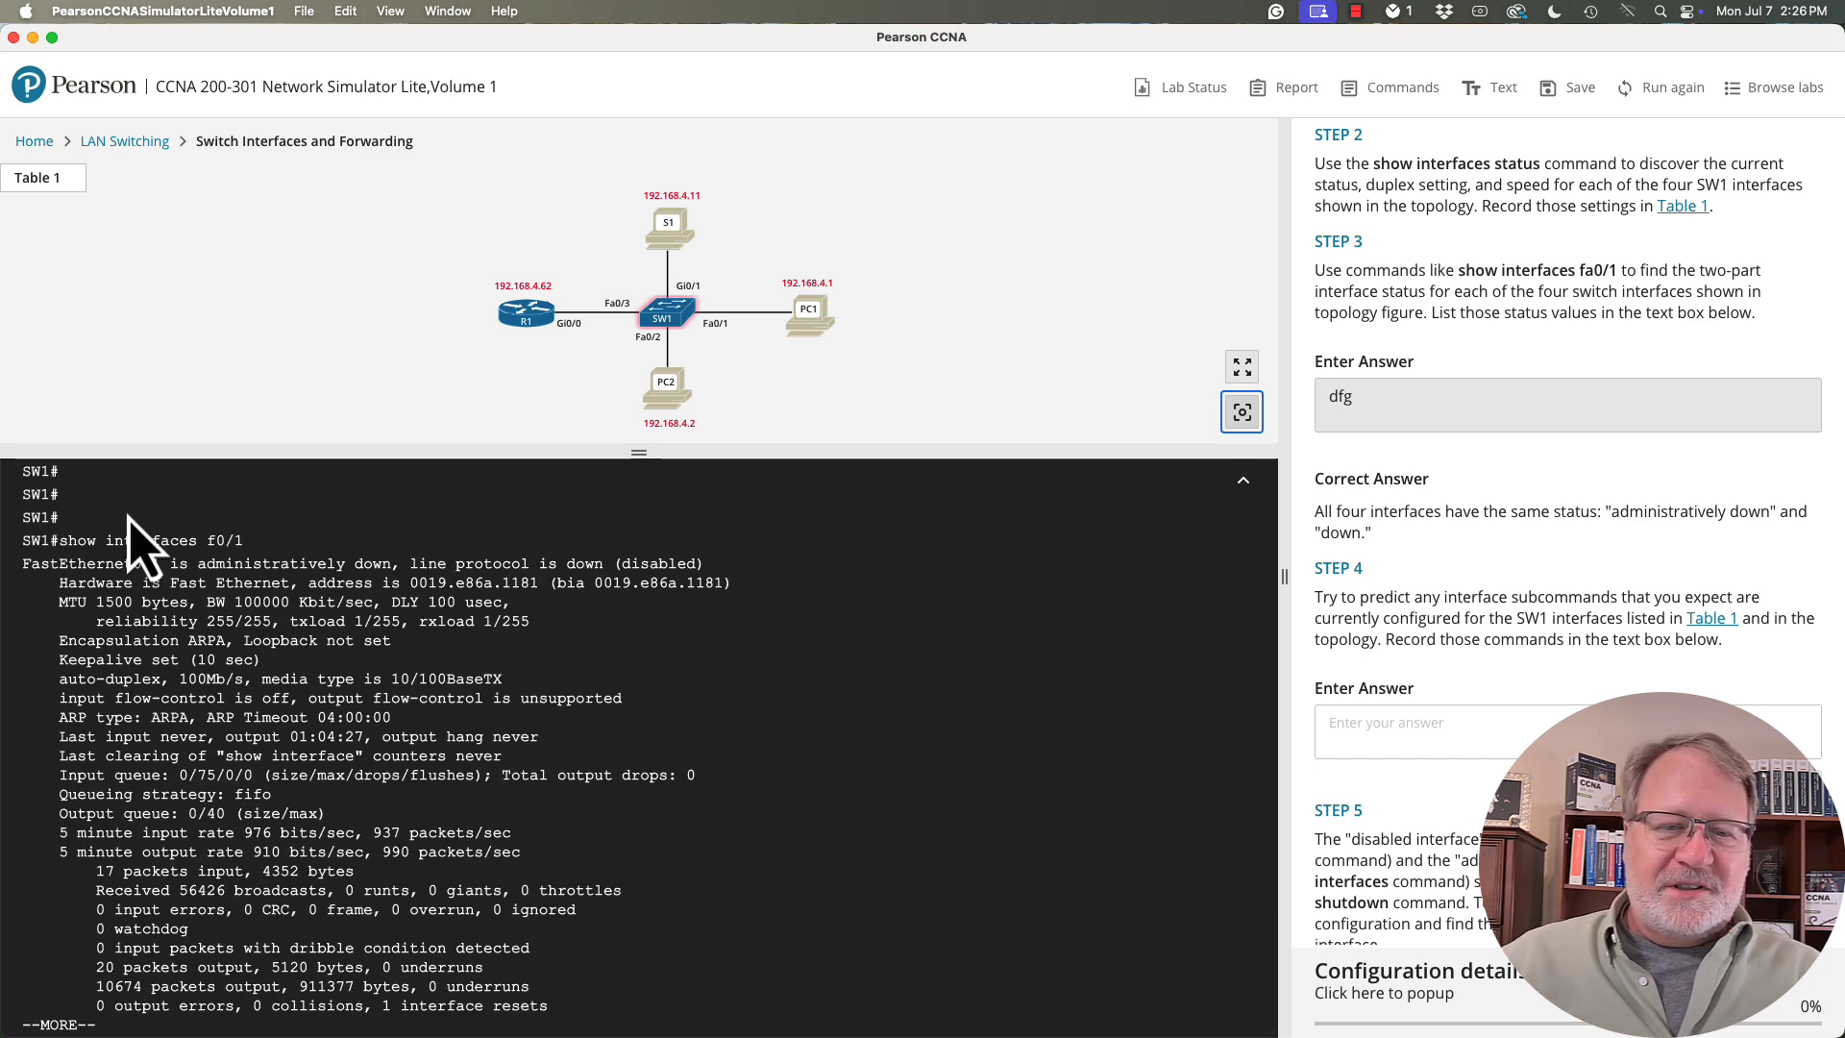
{"action": "left_click_drag", "start_coordinate": [197, 563], "coordinate": [385, 563]}
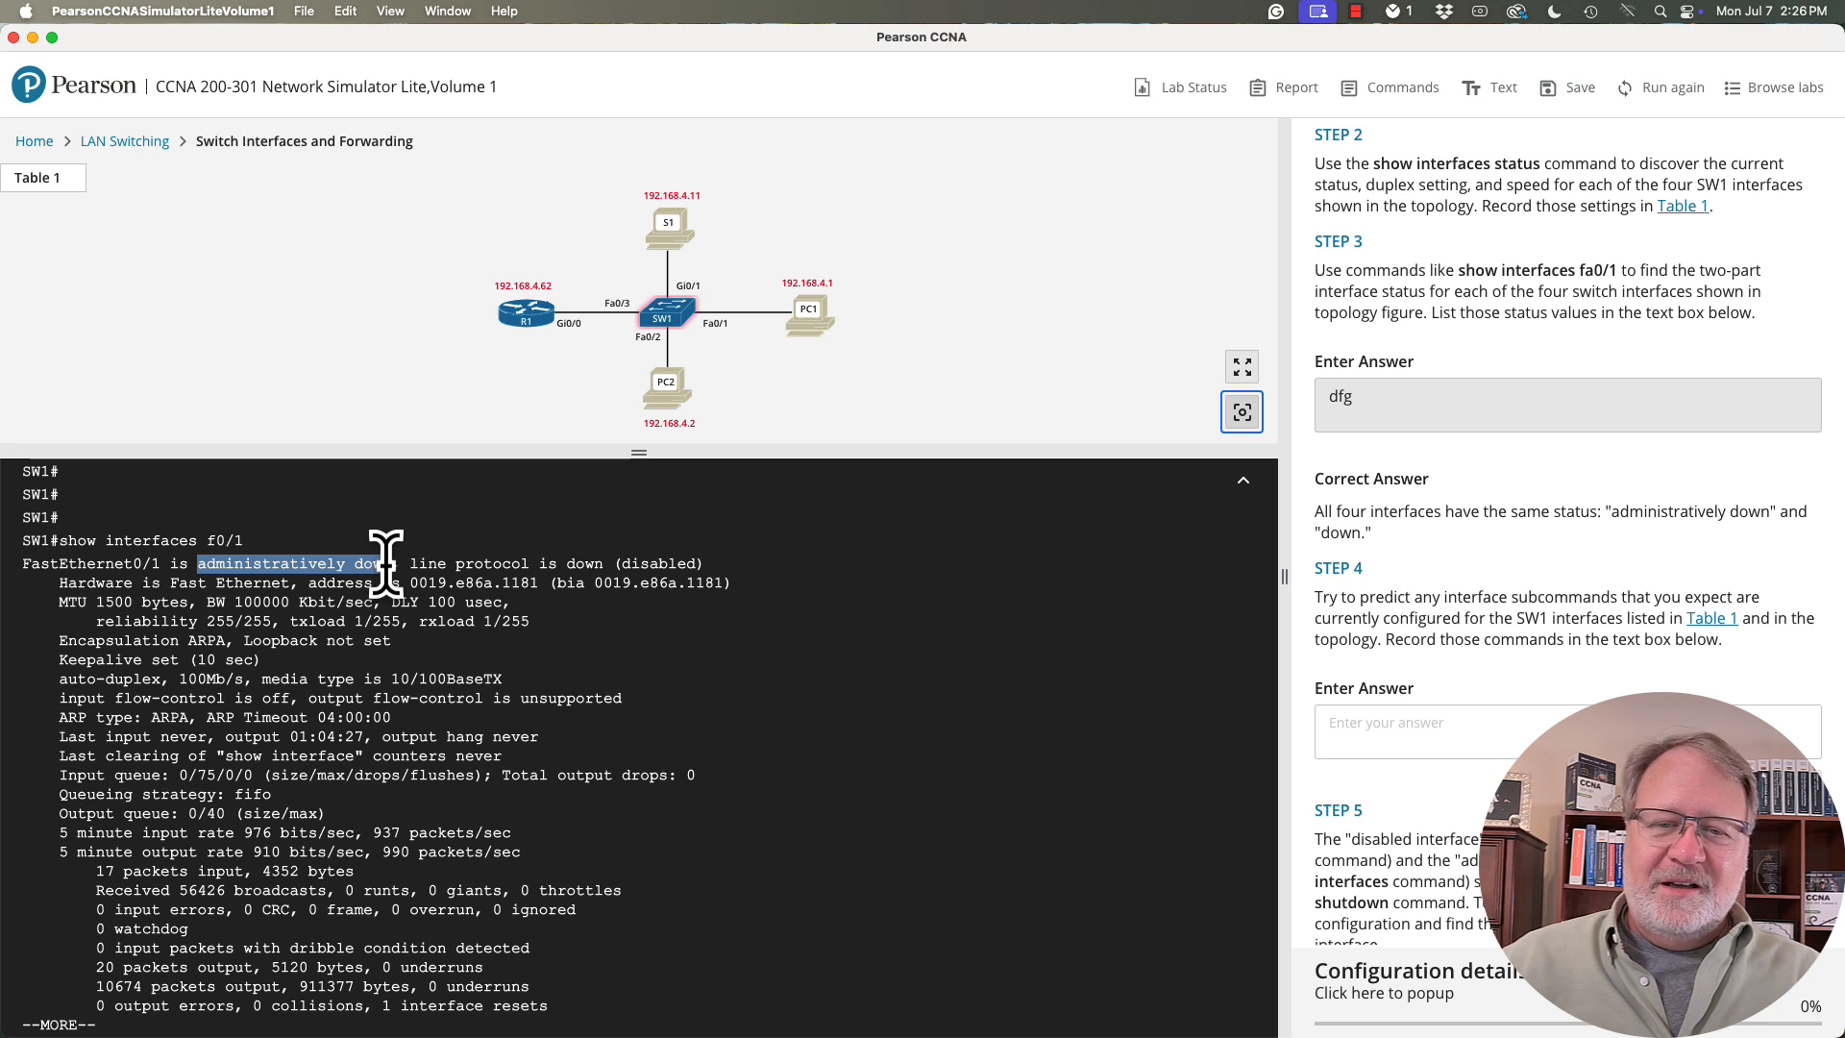
{"action": "left_click_drag", "start_coordinate": [568, 563], "coordinate": [667, 563]}
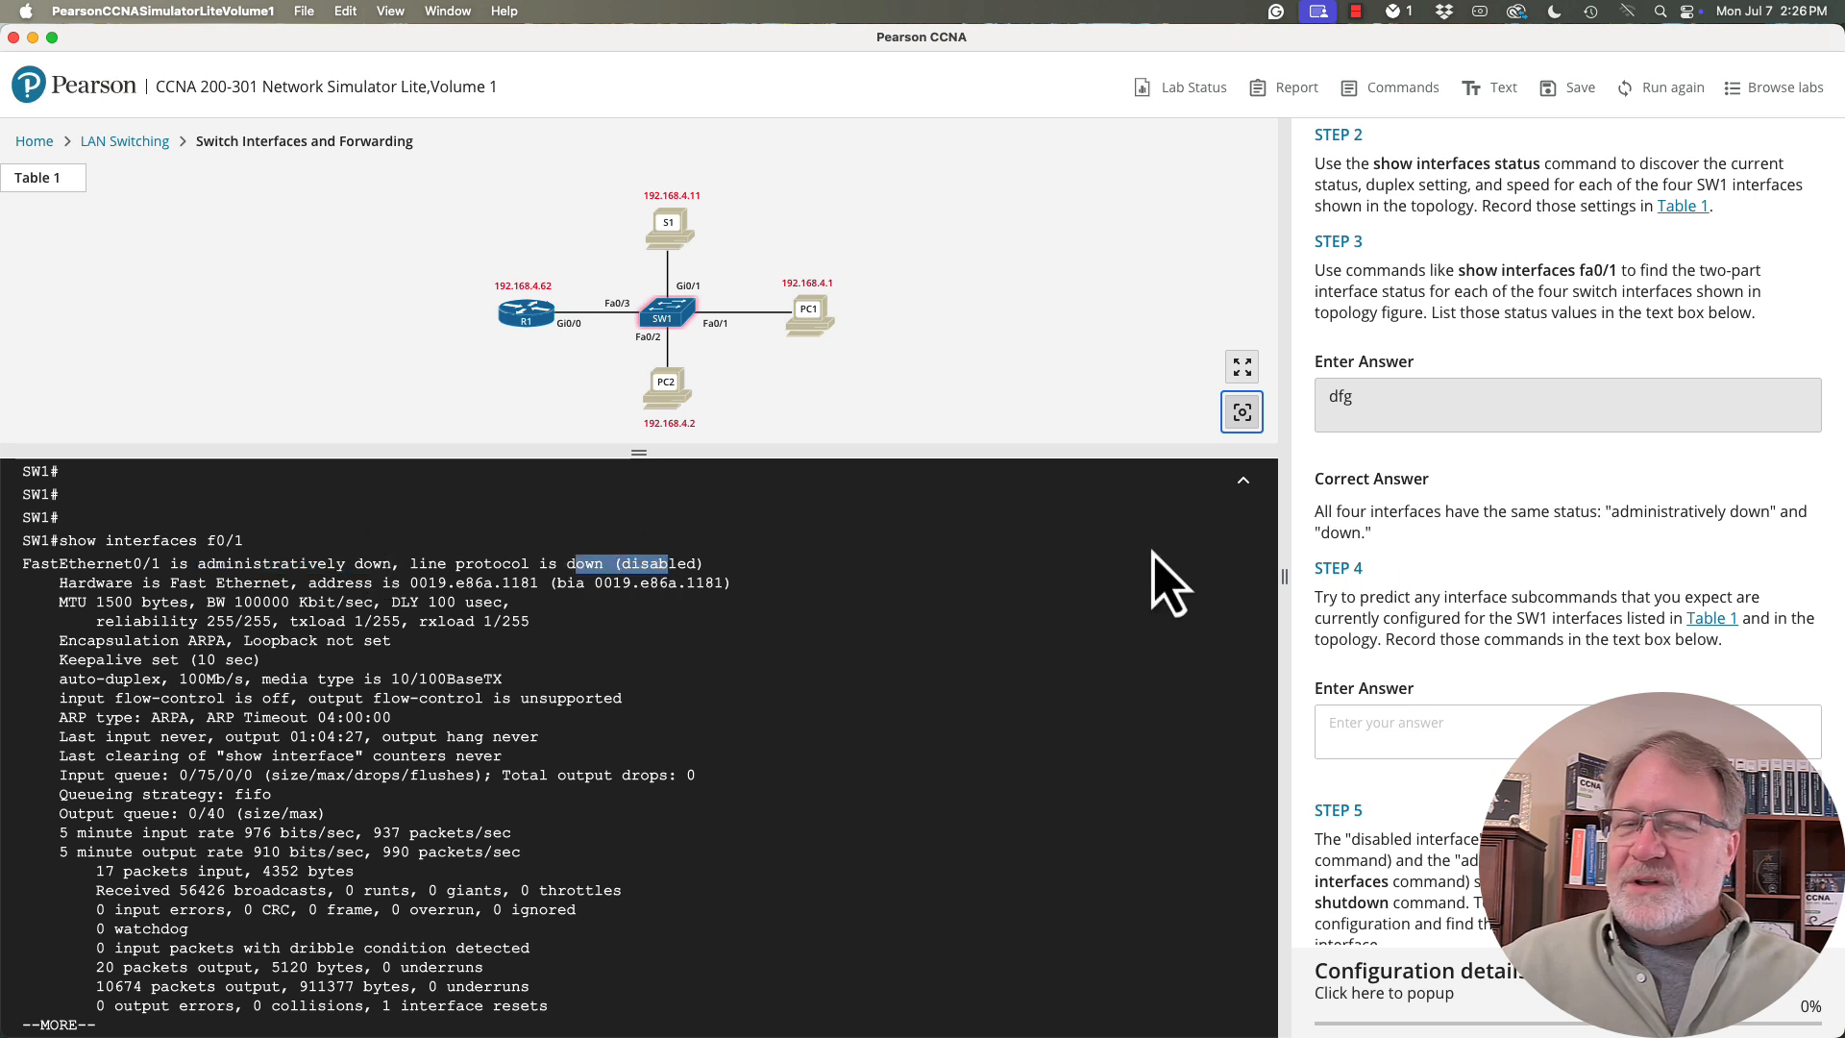
- Open Table 1 from lab Step 4, then enter "dfg" as the Step 4 answer and check it against the correct answer
{"action": "left_click", "coordinate": [1717, 619]}
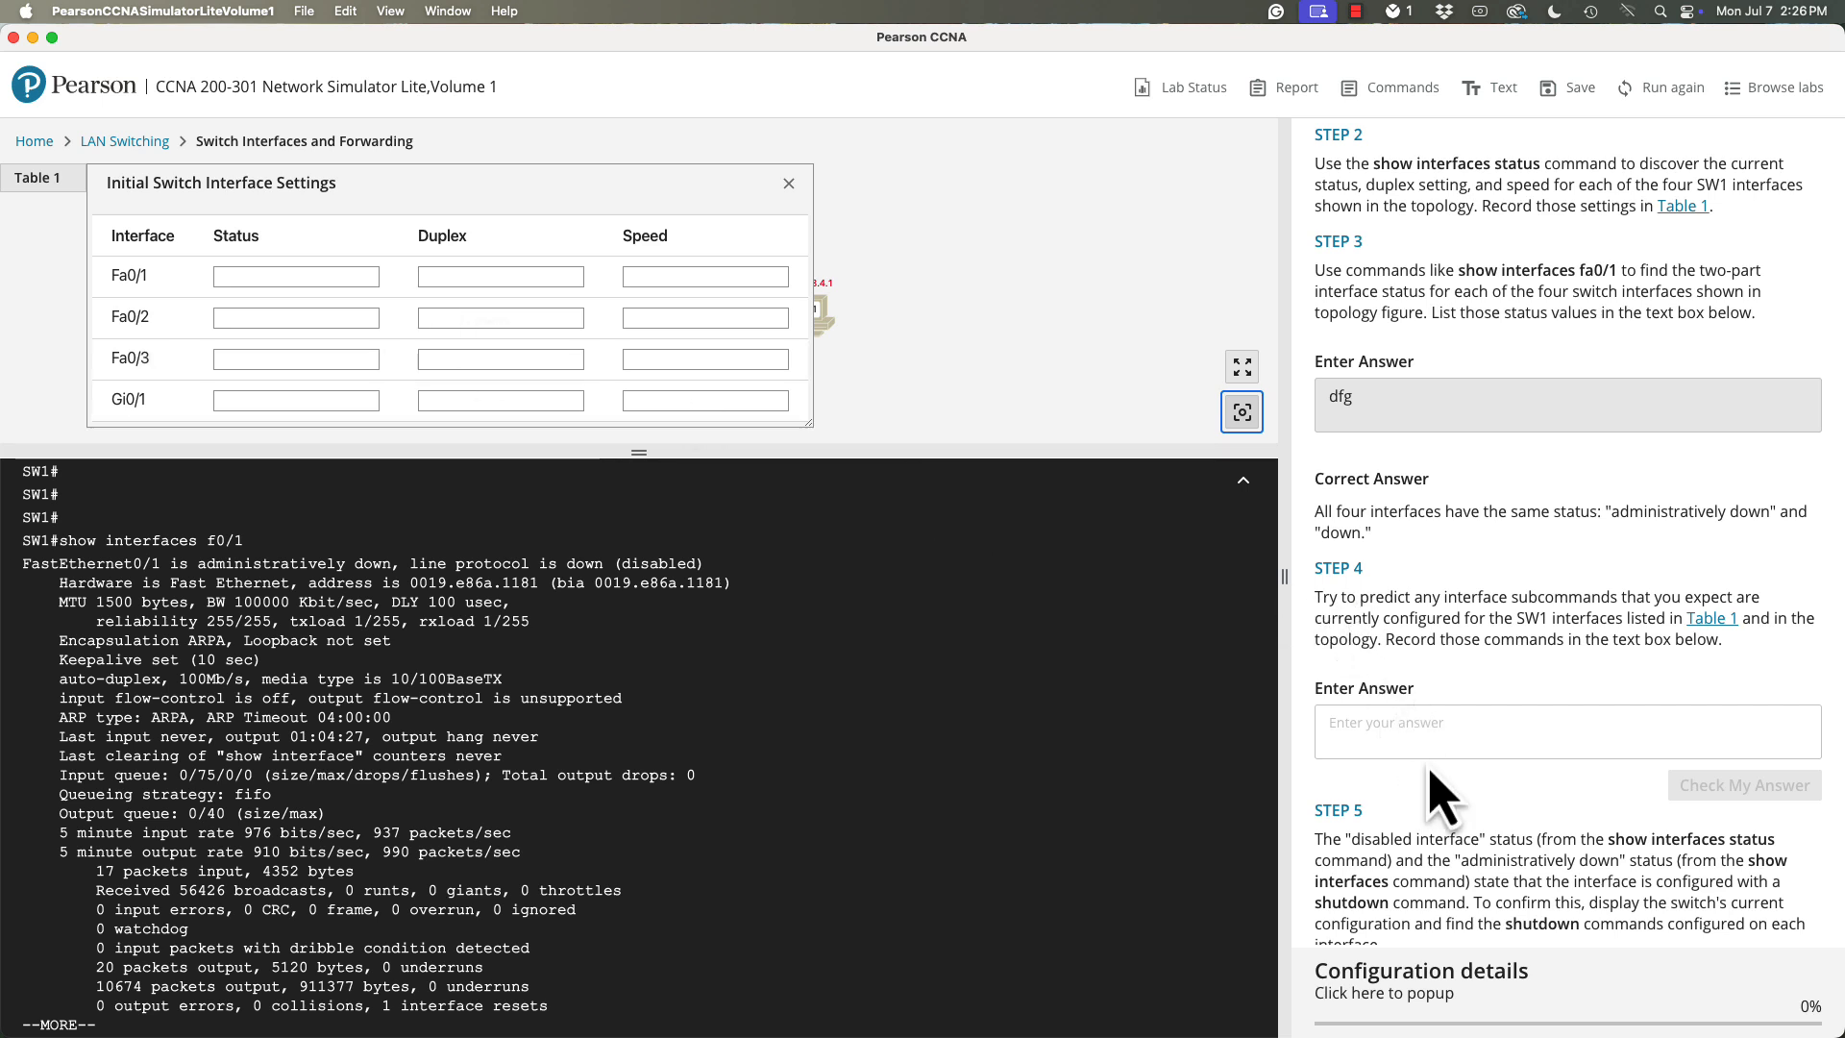
{"action": "left_click", "coordinate": [1418, 738]}
{"action": "type", "text": "dfg"}
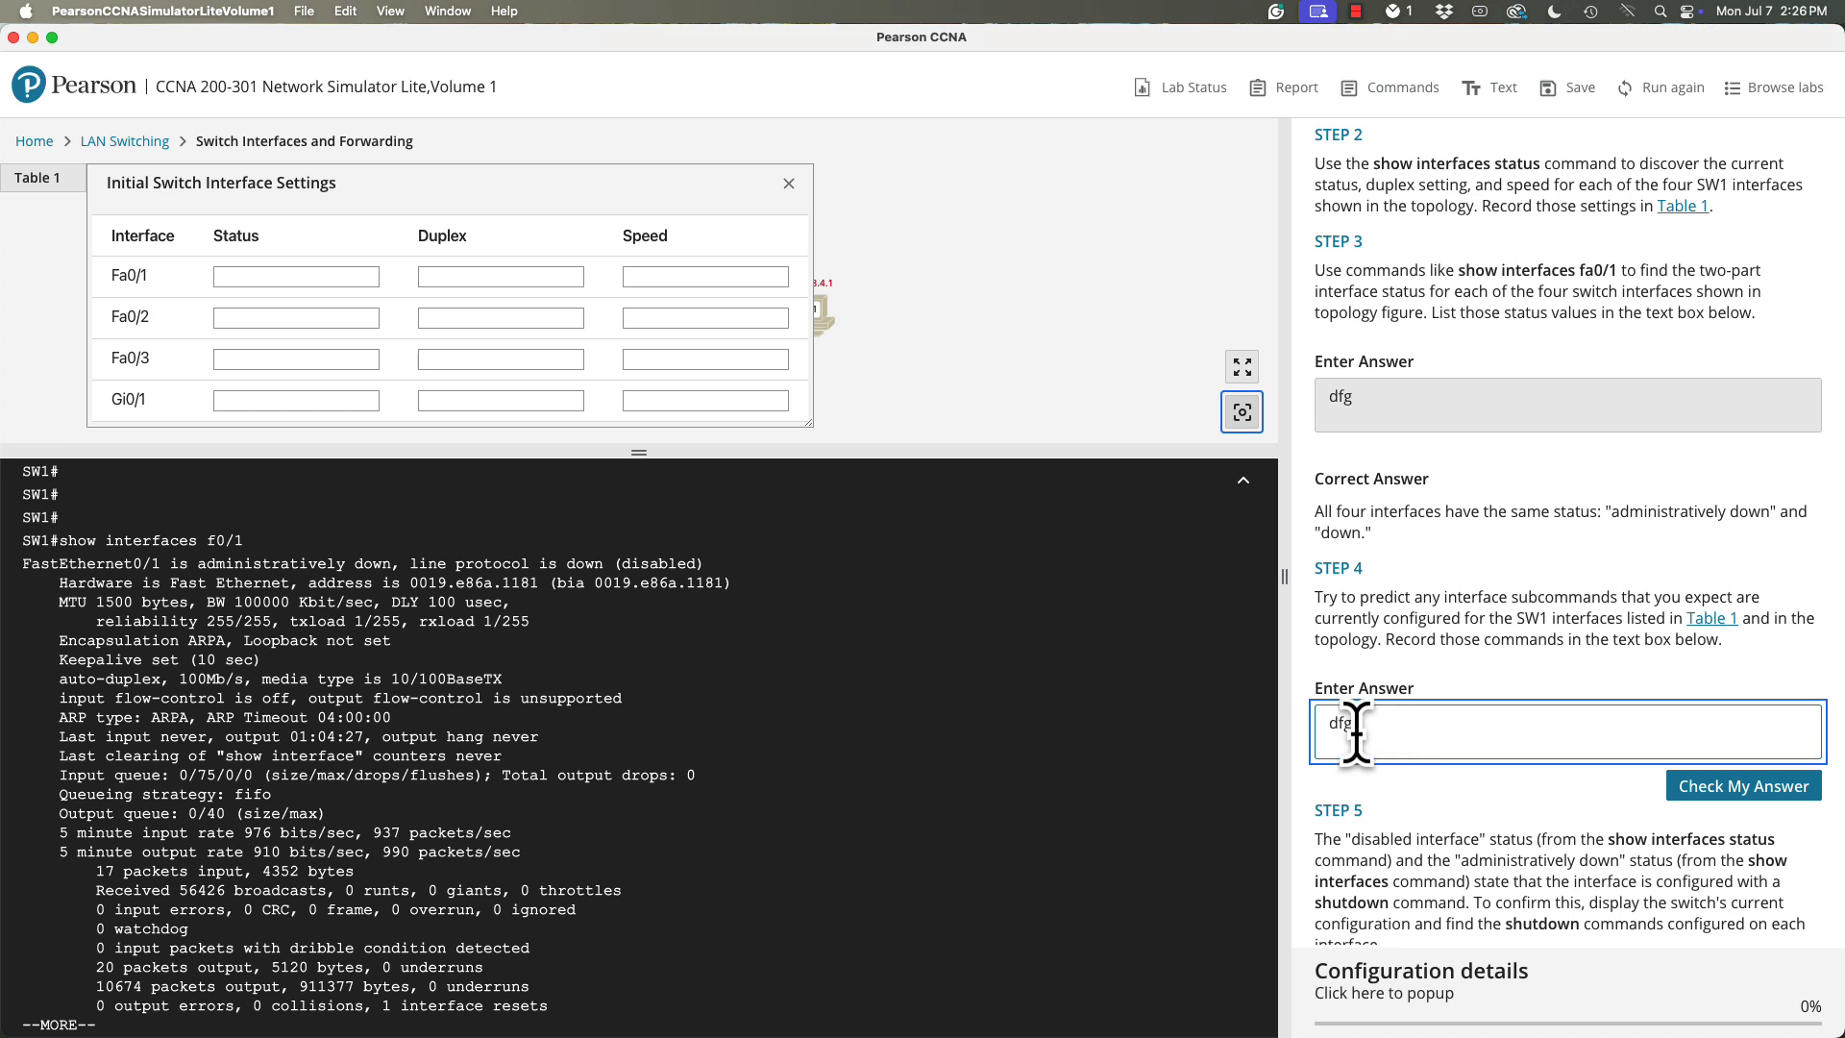
{"action": "left_click", "coordinate": [1780, 786]}
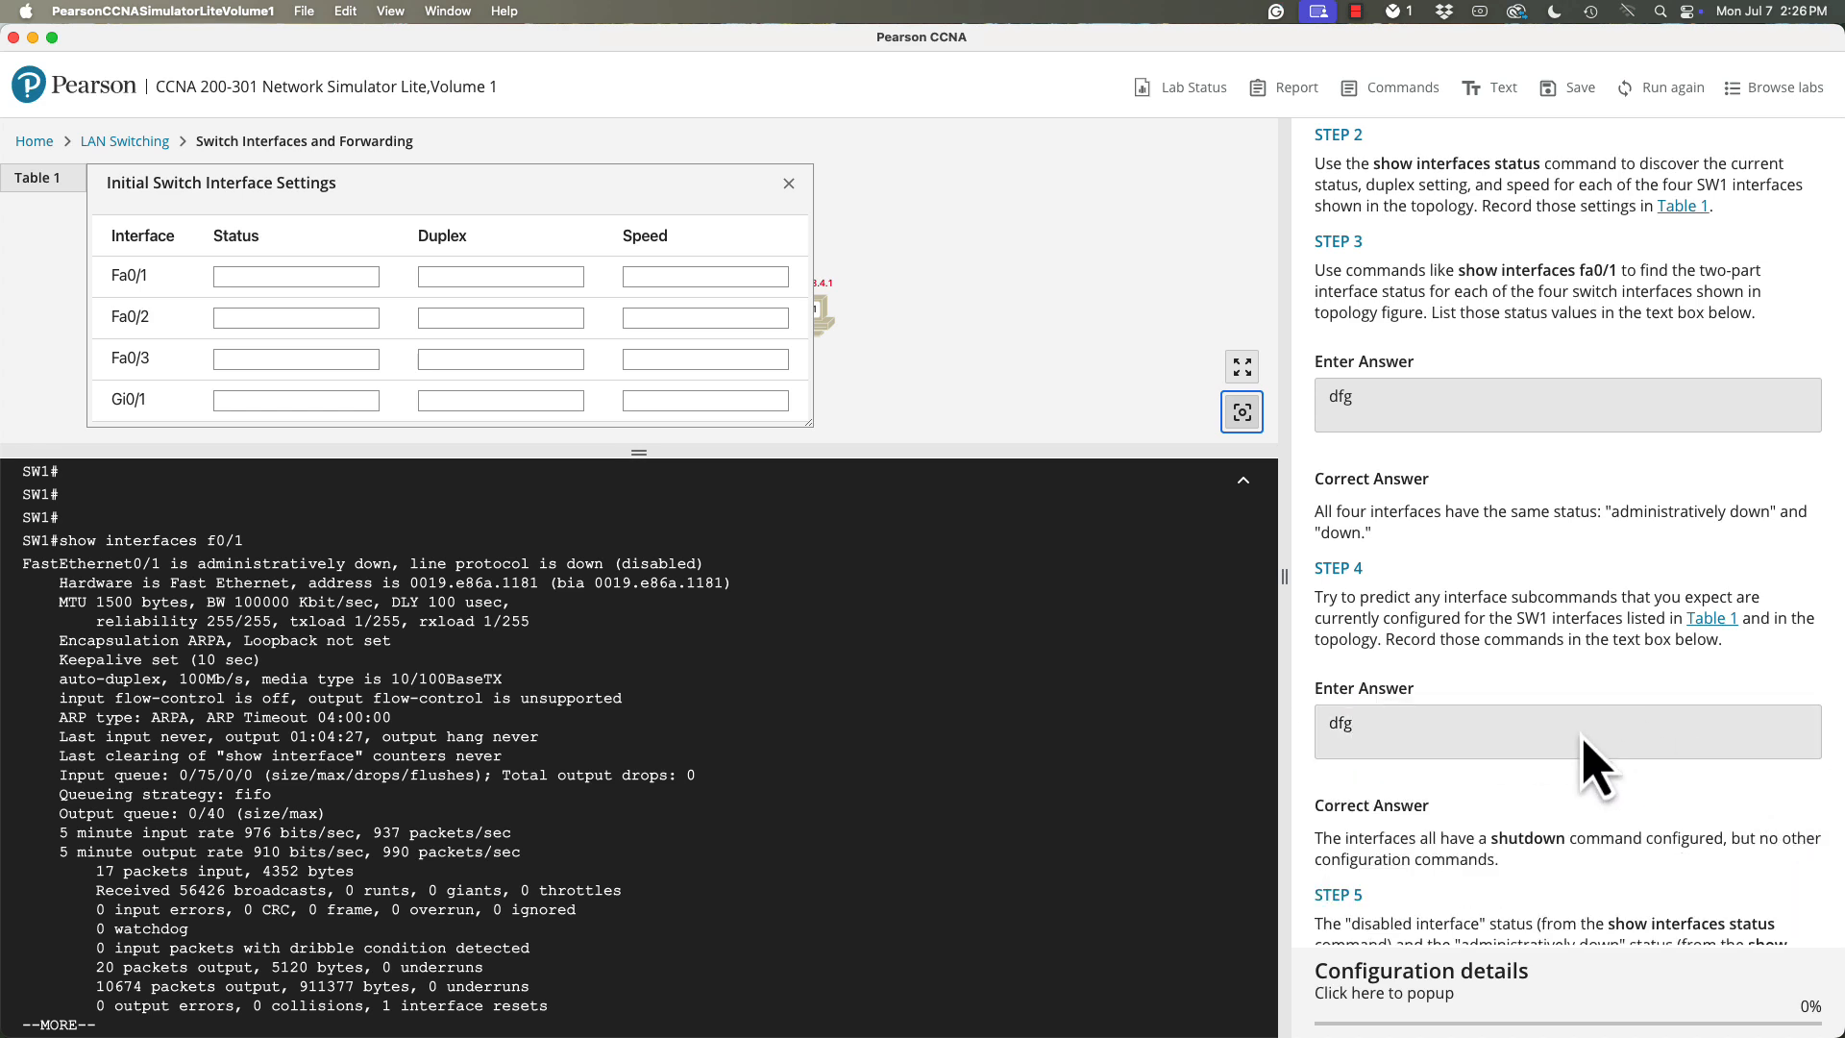
- Review the Step 4 correct answer and the Step 5 instructions, and open the Hints & Tips for Step 5
{"action": "scroll", "coordinate": [1578, 742], "scroll_direction": "down", "scroll_amount": 2}
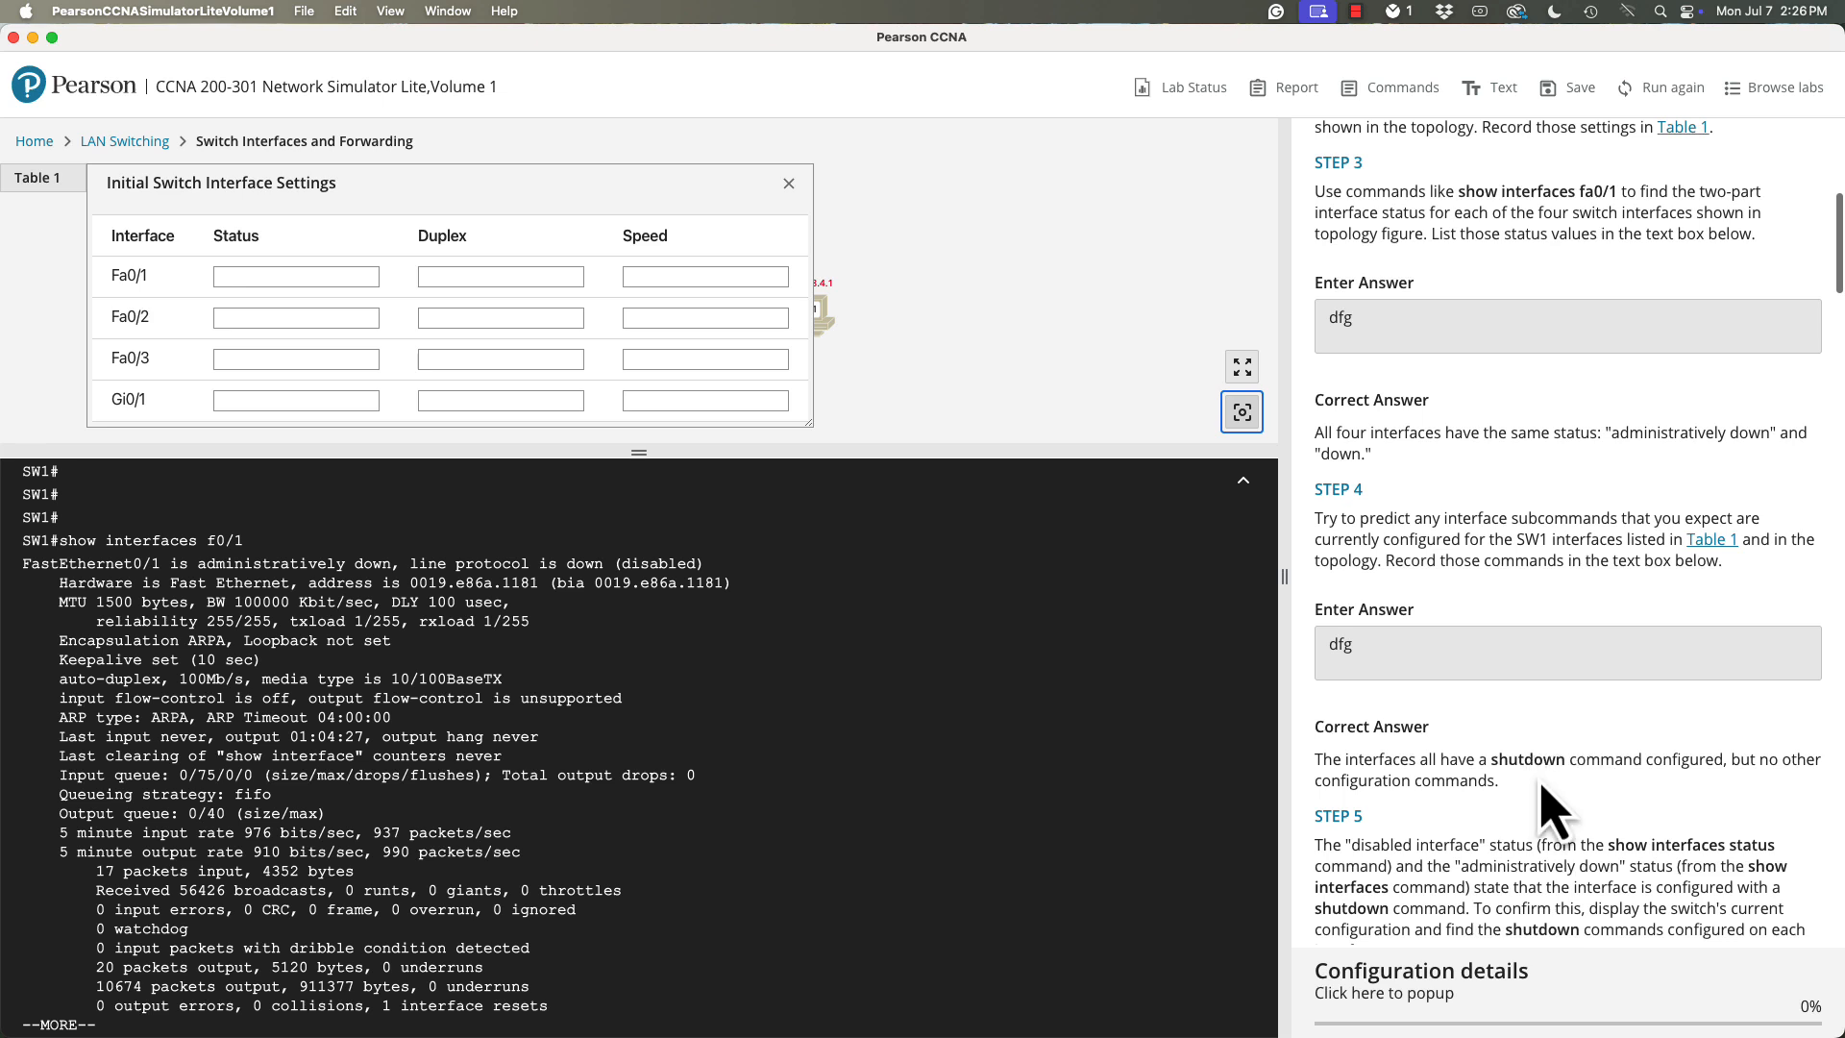
{"action": "scroll", "coordinate": [1518, 769], "scroll_direction": "down", "scroll_amount": 1}
{"action": "scroll", "coordinate": [1495, 768], "scroll_direction": "up", "scroll_amount": 1}
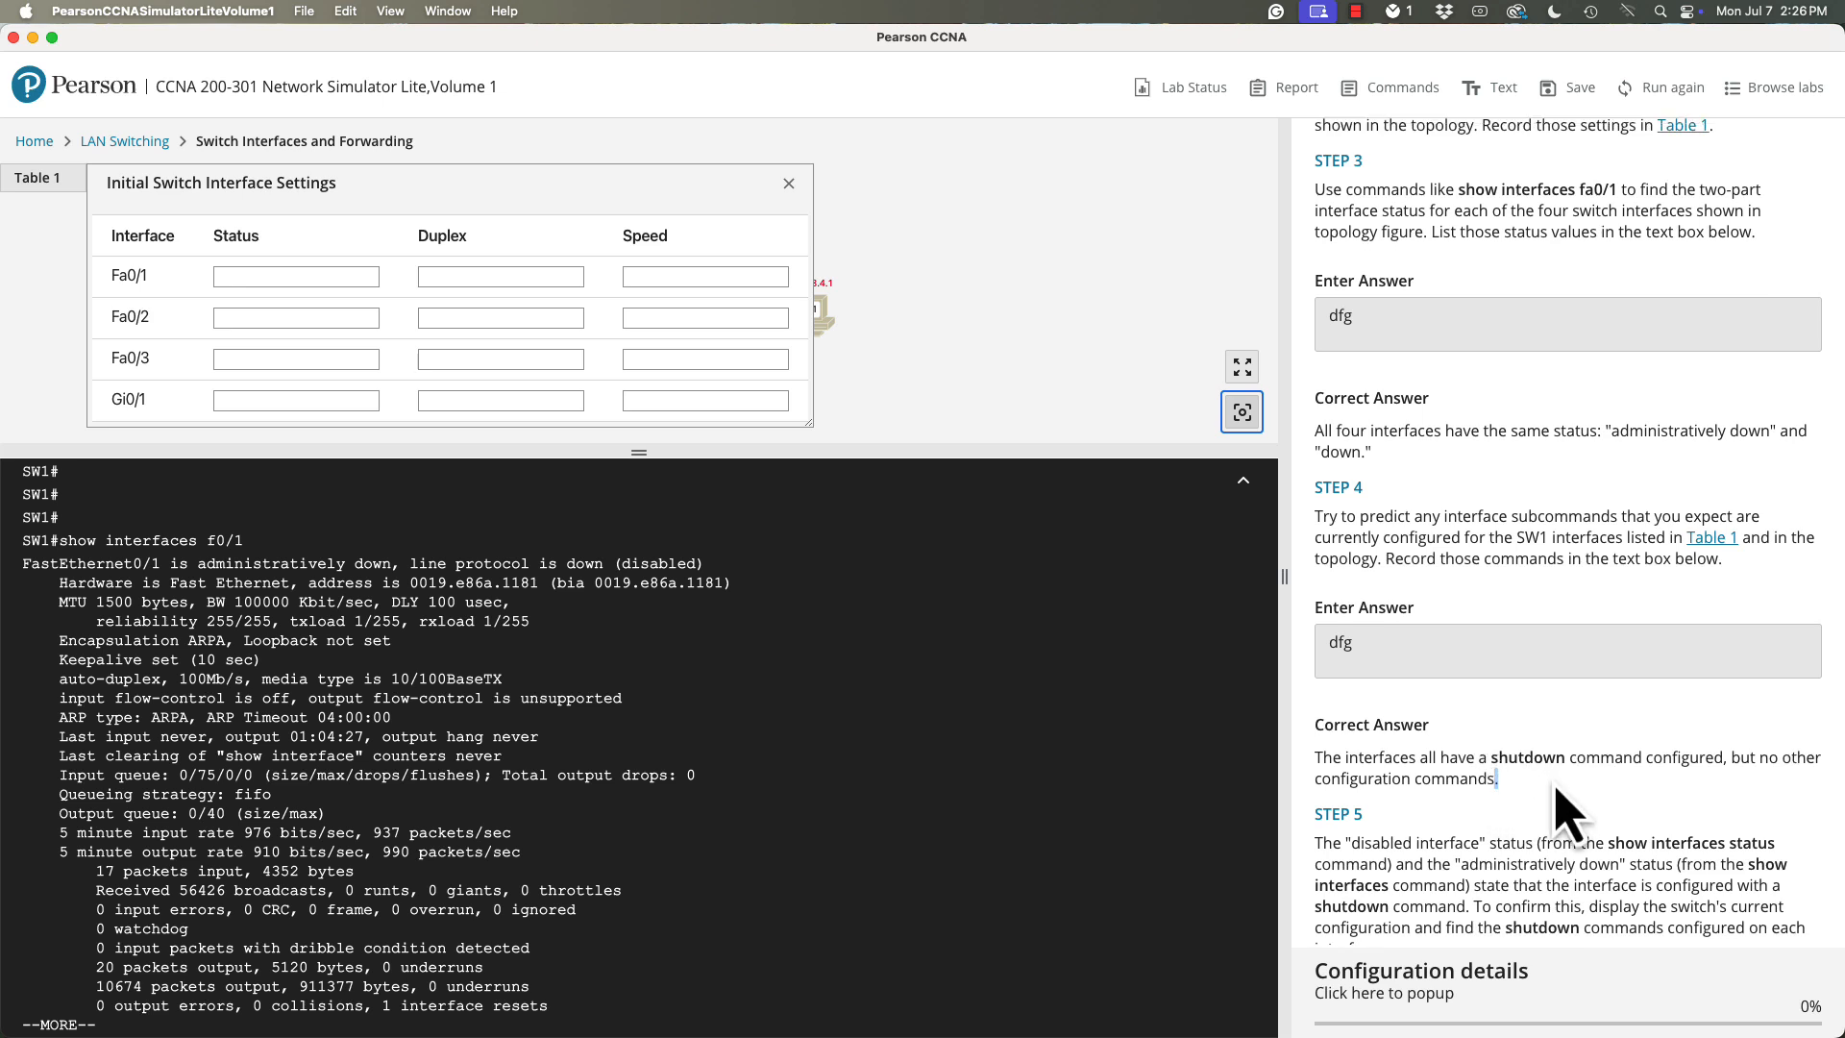
{"action": "scroll", "coordinate": [1557, 789], "scroll_direction": "down", "scroll_amount": 5}
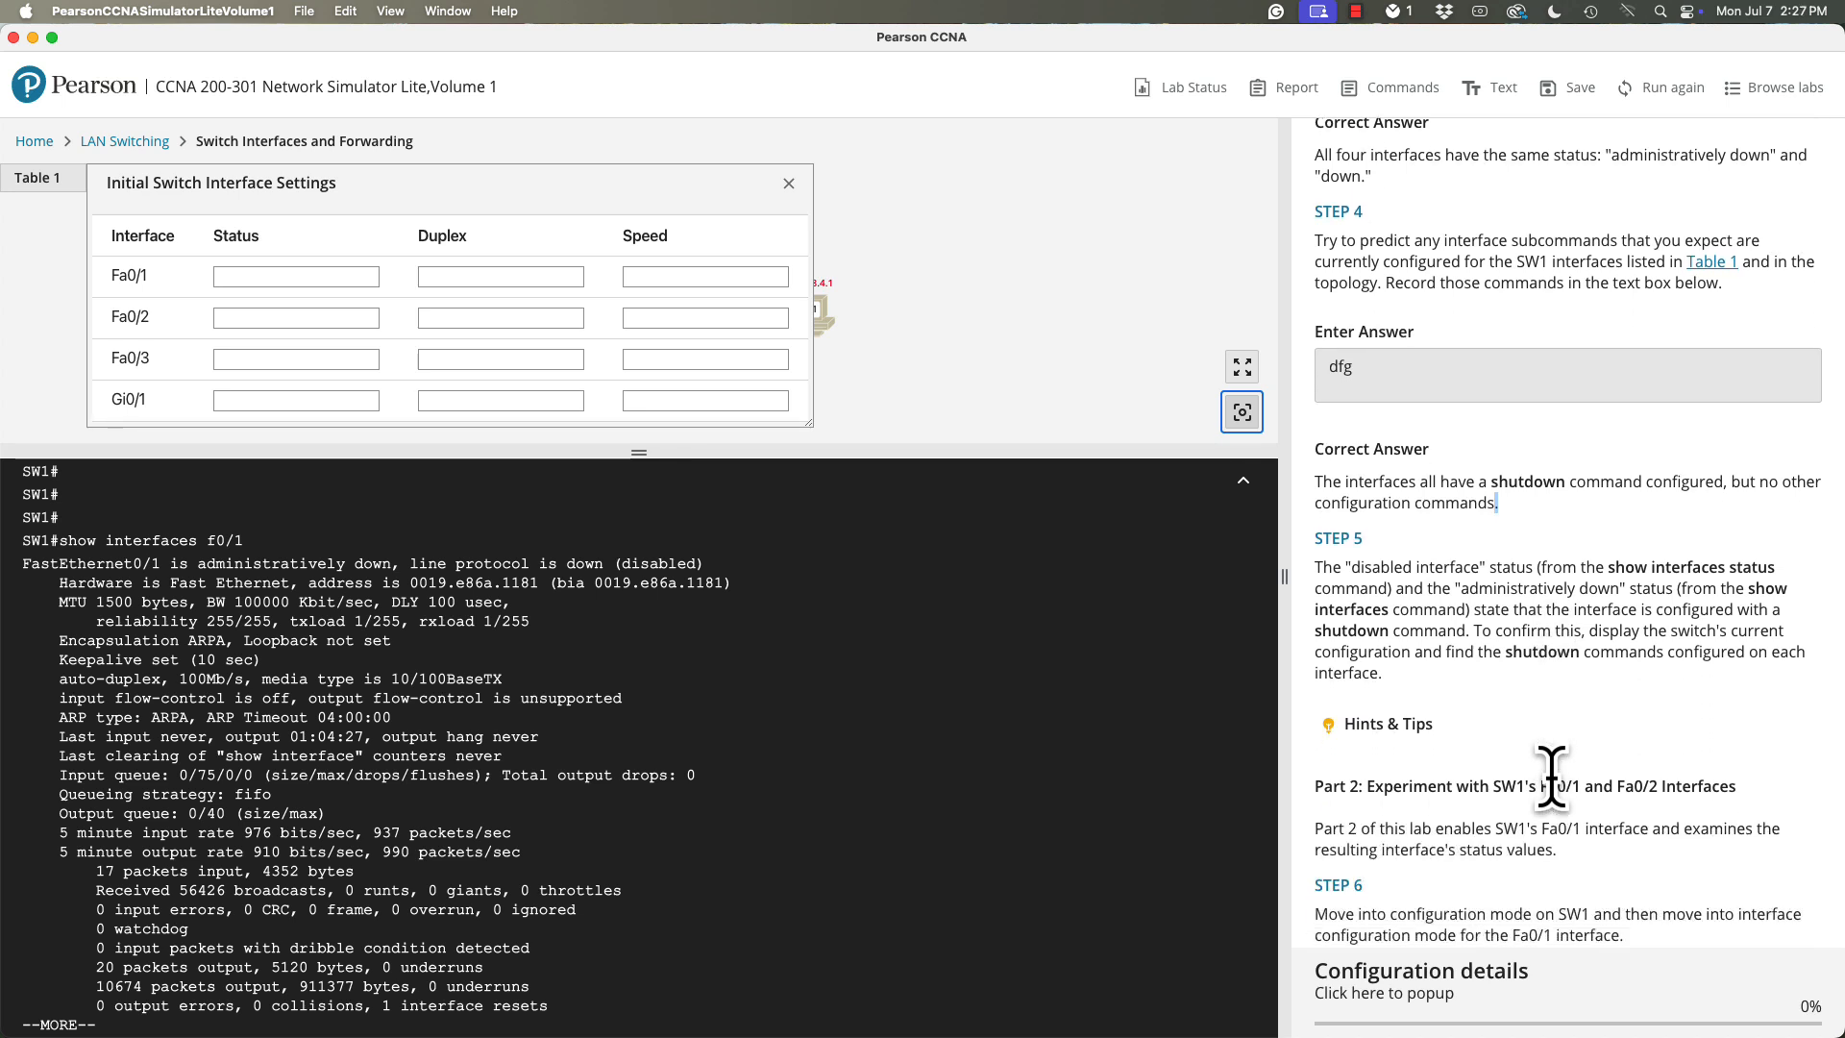
{"action": "left_click", "coordinate": [1364, 732]}
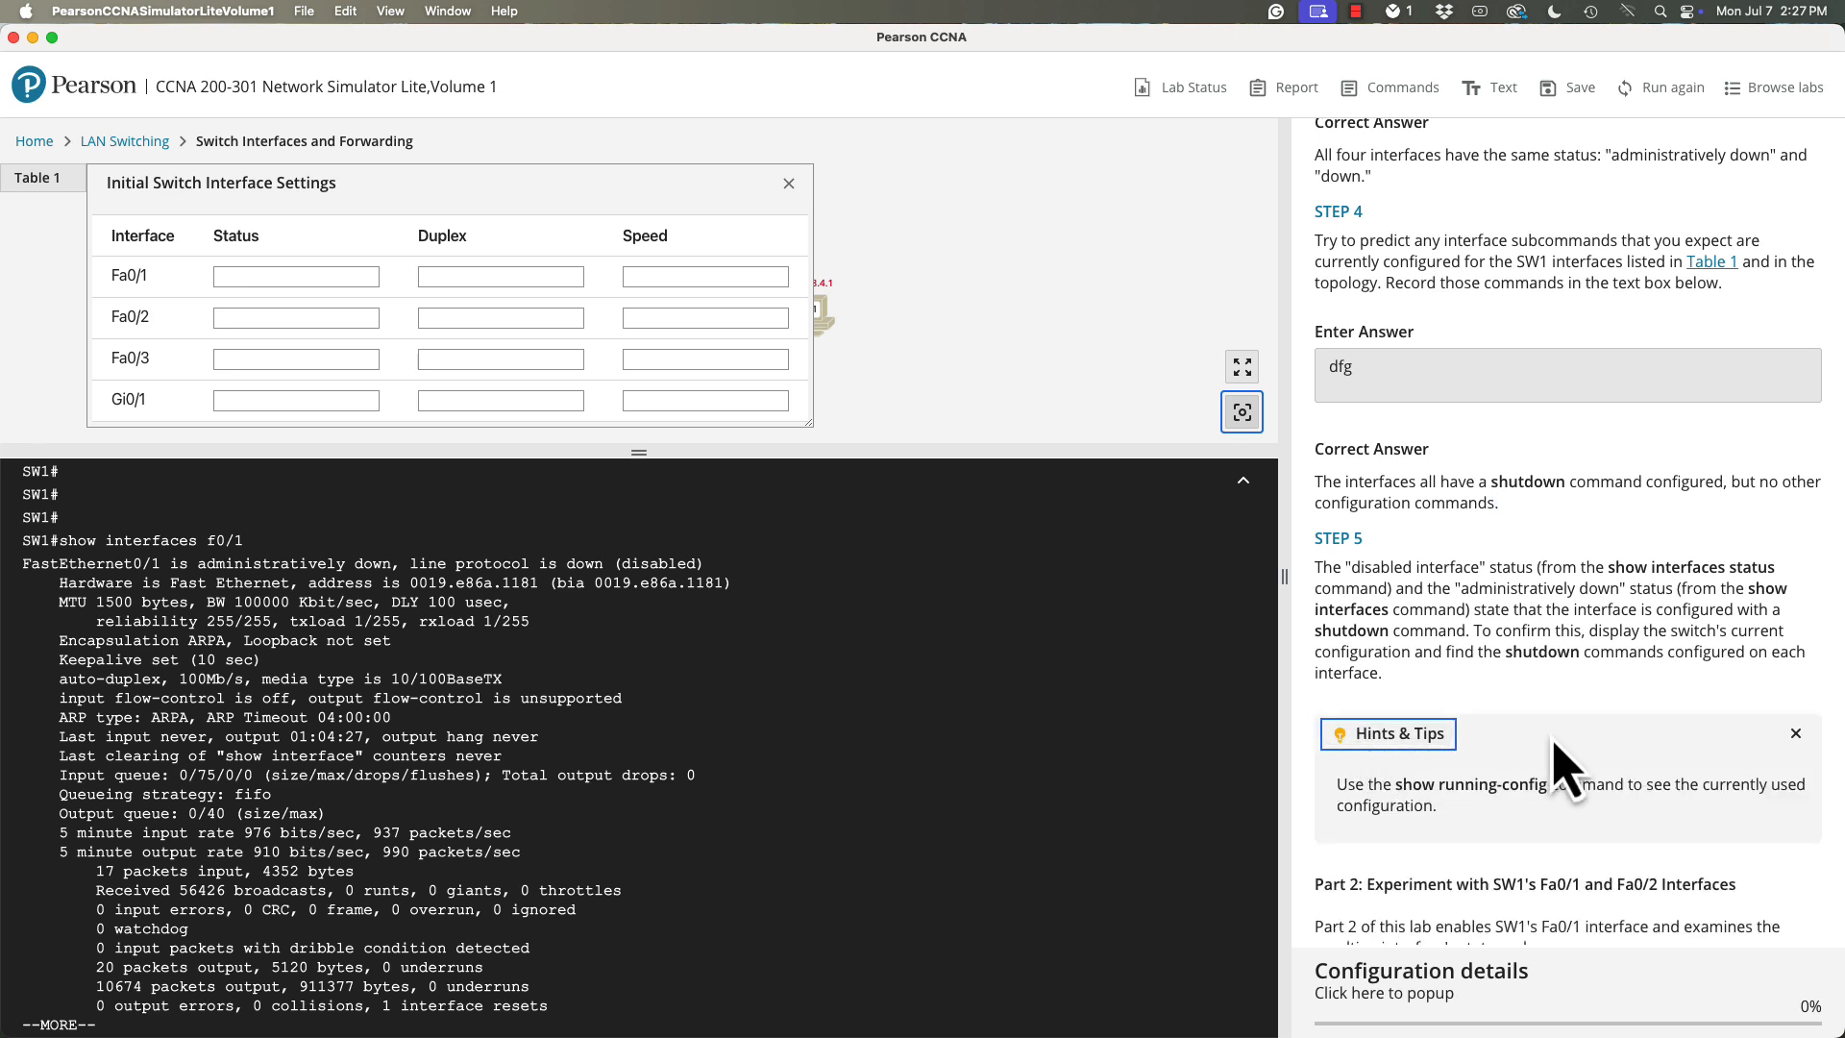